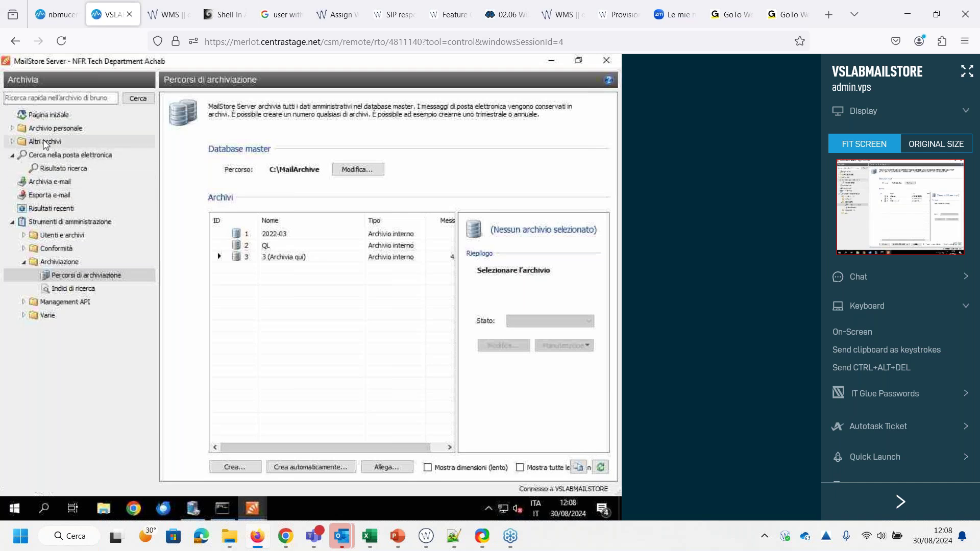
# Browse the admin, user and MSPDay2024 archives, then expand the personal archive's mailbox folders
pyautogui.click(12, 143)
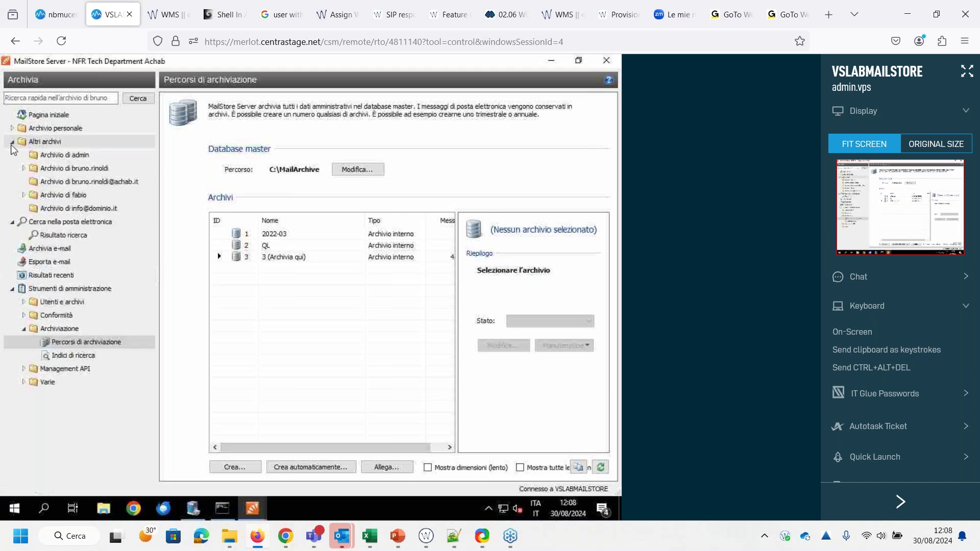
pyautogui.click(54, 156)
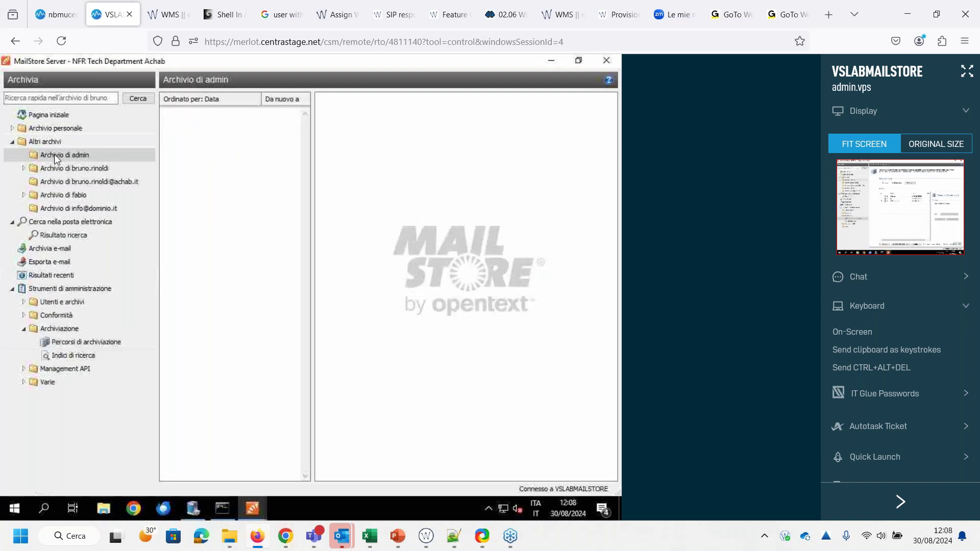
pyautogui.click(66, 193)
pyautogui.click(42, 169)
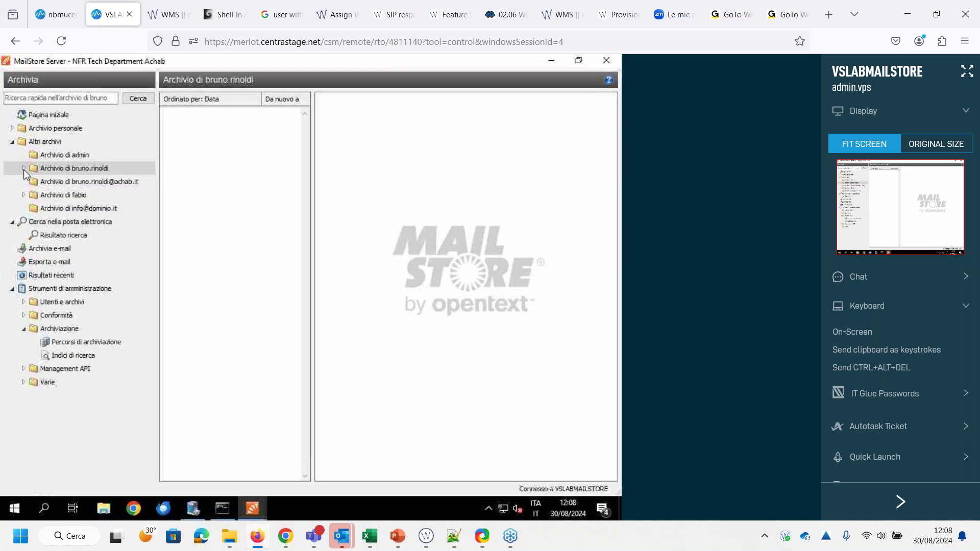
pyautogui.click(24, 169)
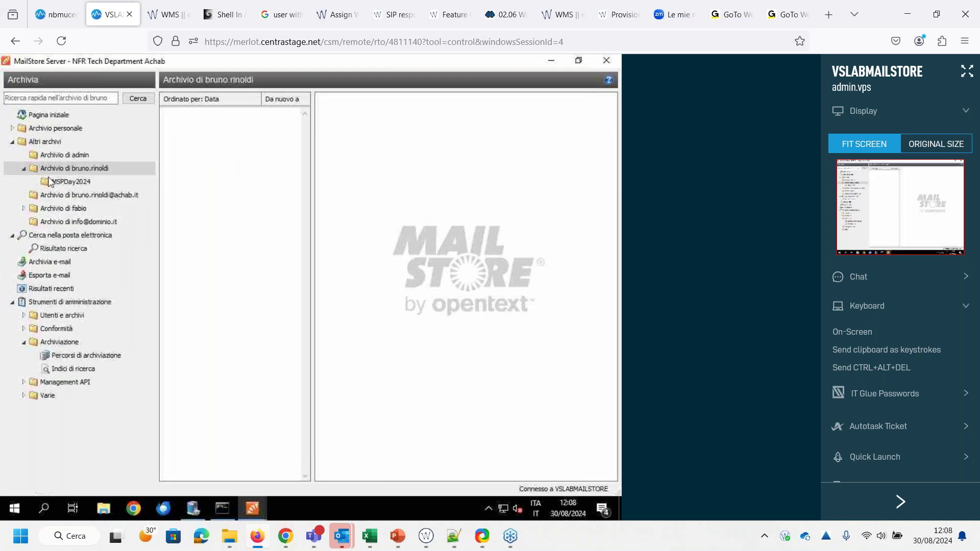
pyautogui.click(51, 183)
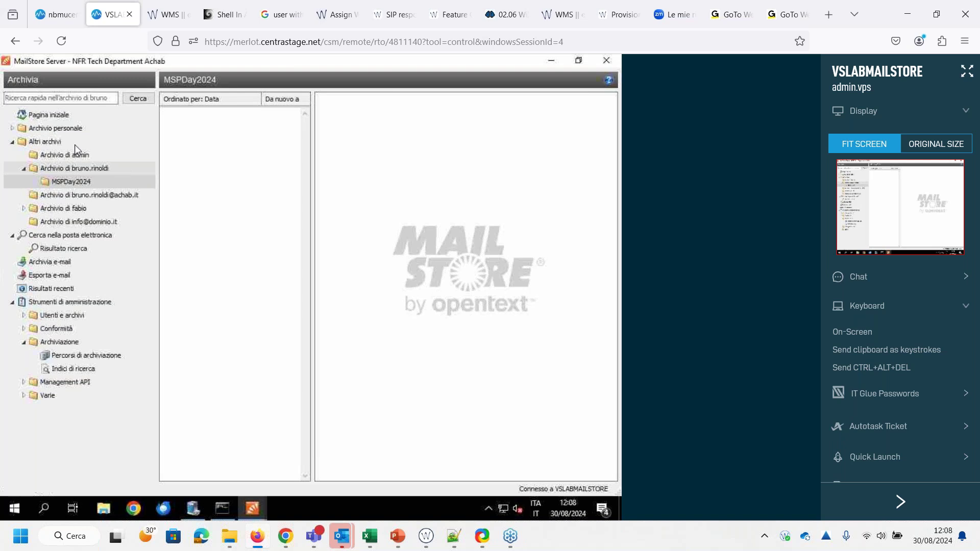
pyautogui.doubleClick(56, 129)
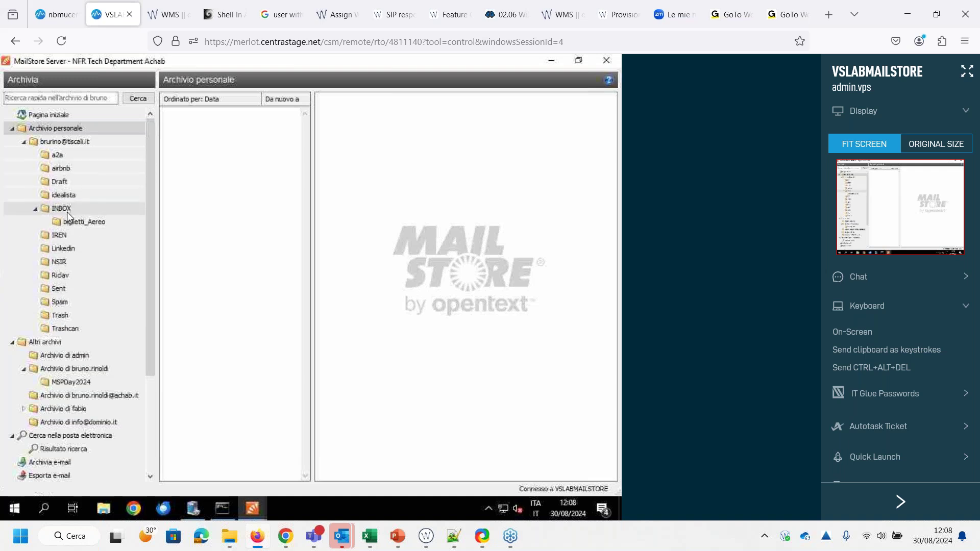
# Preview the Verisure offer message in the Spam folder and check which email clients can open it
pyautogui.click(60, 302)
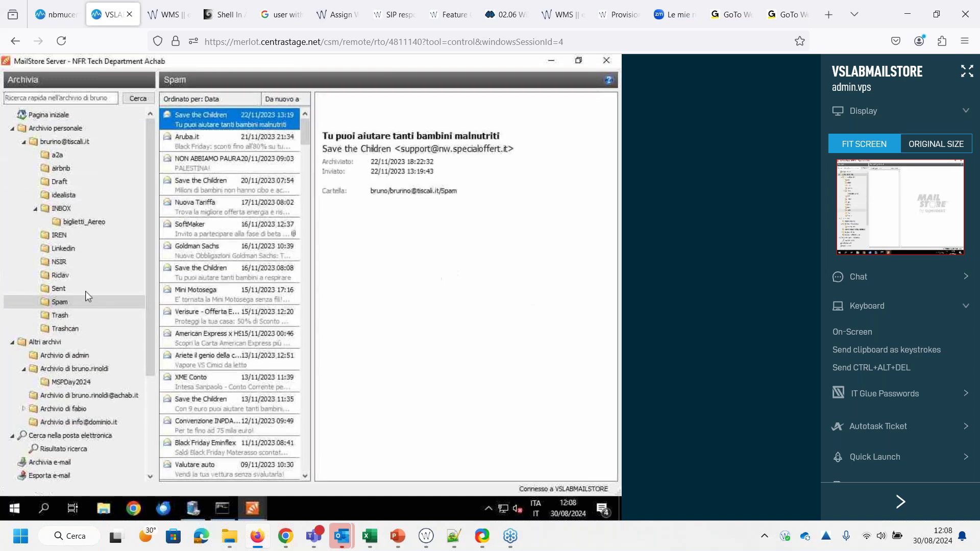
pyautogui.click(205, 321)
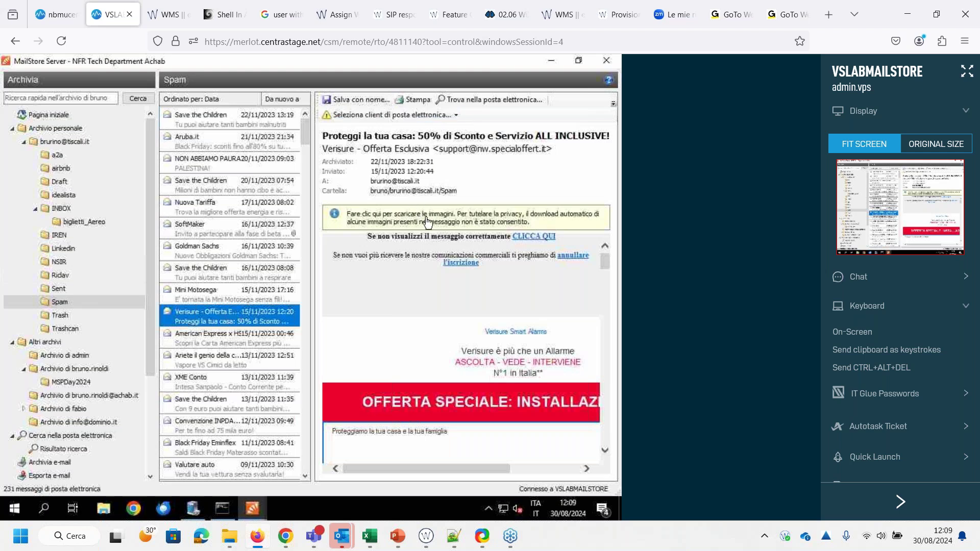
pyautogui.click(396, 115)
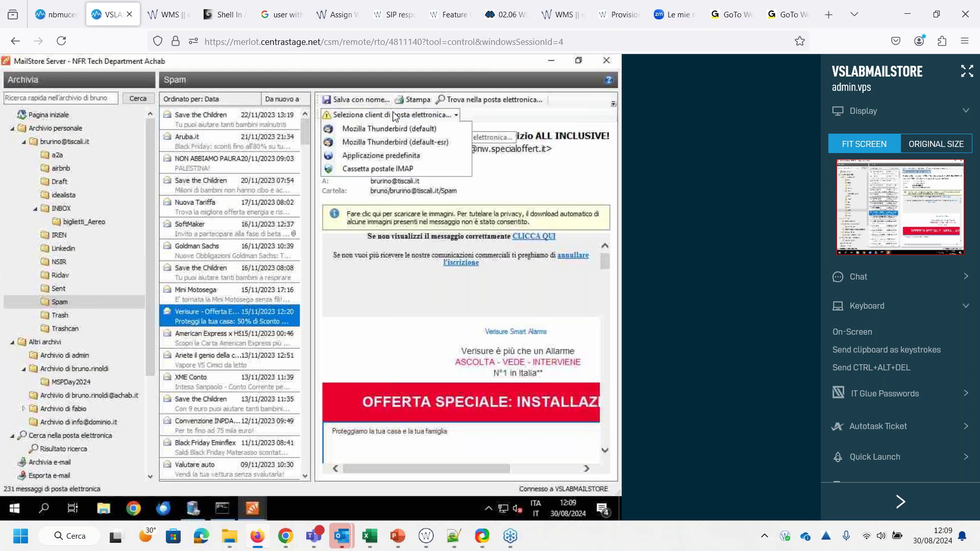
# Read the message's internet headers for its file group and message number, then close them
pyautogui.click(614, 103)
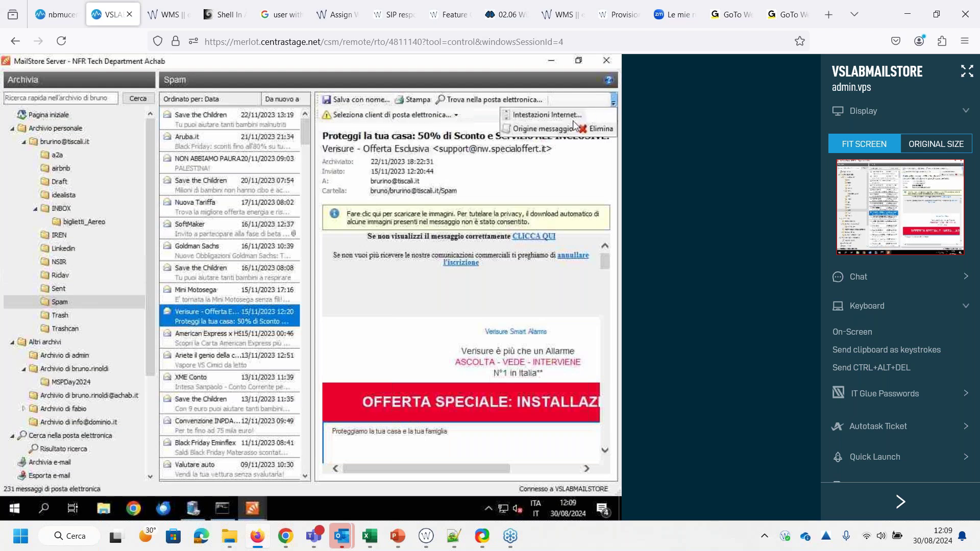
pyautogui.click(552, 117)
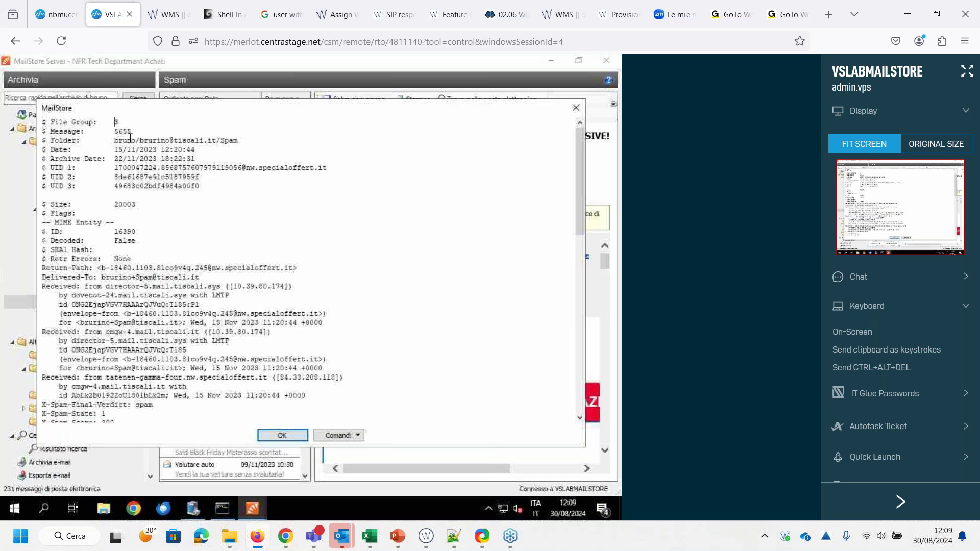
pyautogui.moveTo(138, 131); pyautogui.dragTo(115, 123)
pyautogui.click(139, 131)
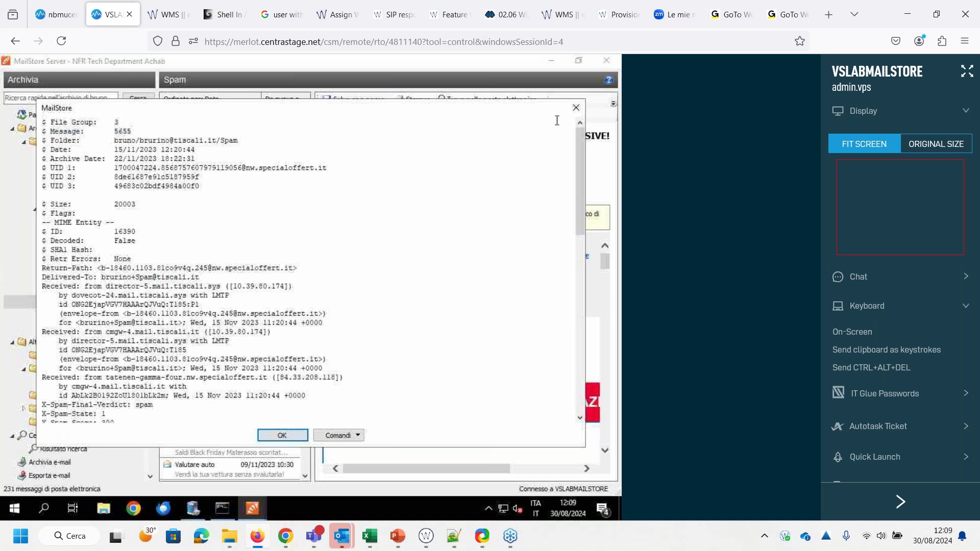
pyautogui.click(577, 109)
# Open message 3:5655 through quick search, close it, and collapse the personal archive
pyautogui.click(61, 97)
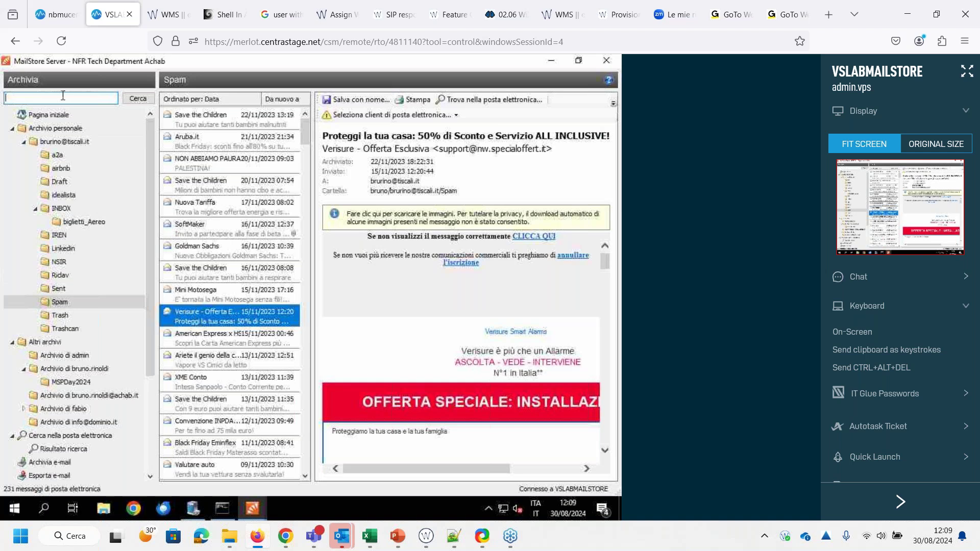
pyautogui.write('3:5655')
pyautogui.press('Return')
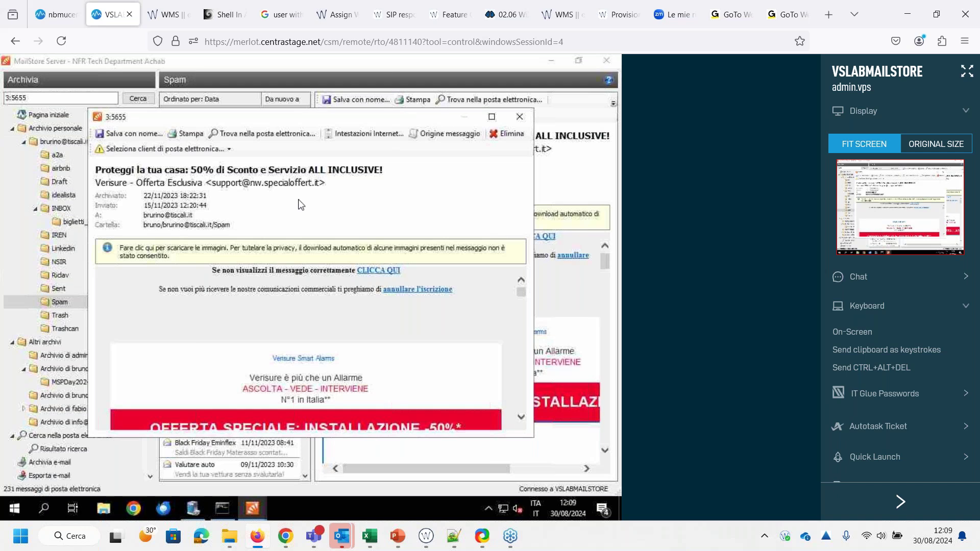
pyautogui.click(520, 116)
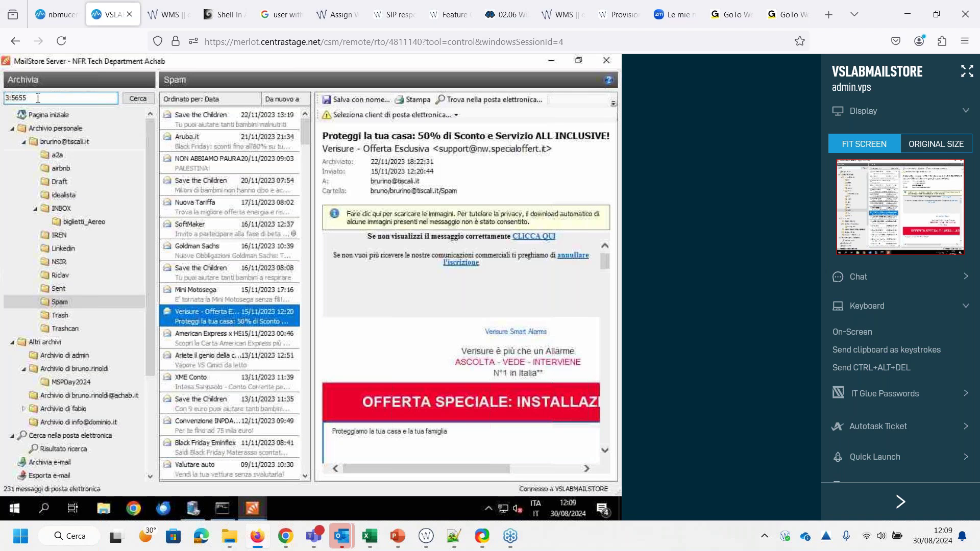
pyautogui.click(12, 129)
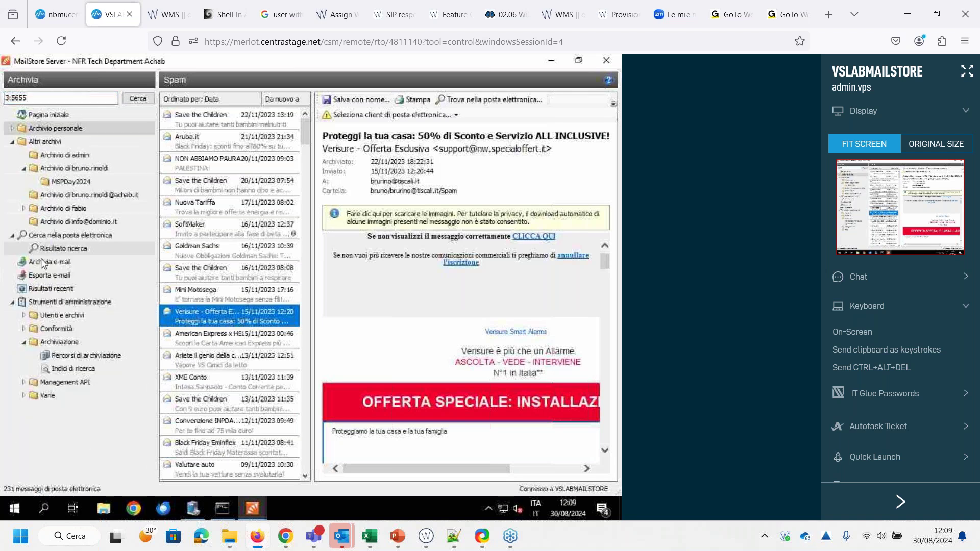
# Search all email for the phrase [bona volo], returning 130 messages
pyautogui.click(55, 235)
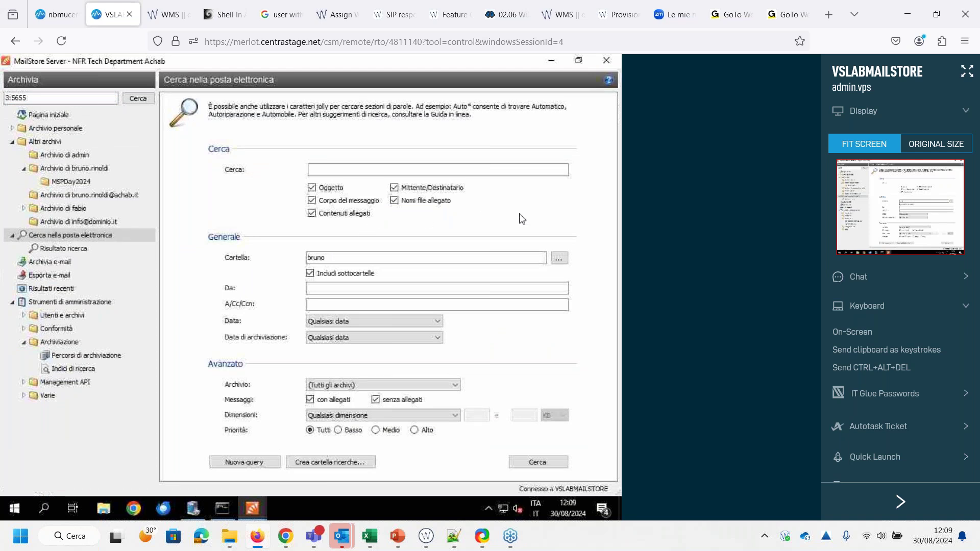
pyautogui.click(438, 170)
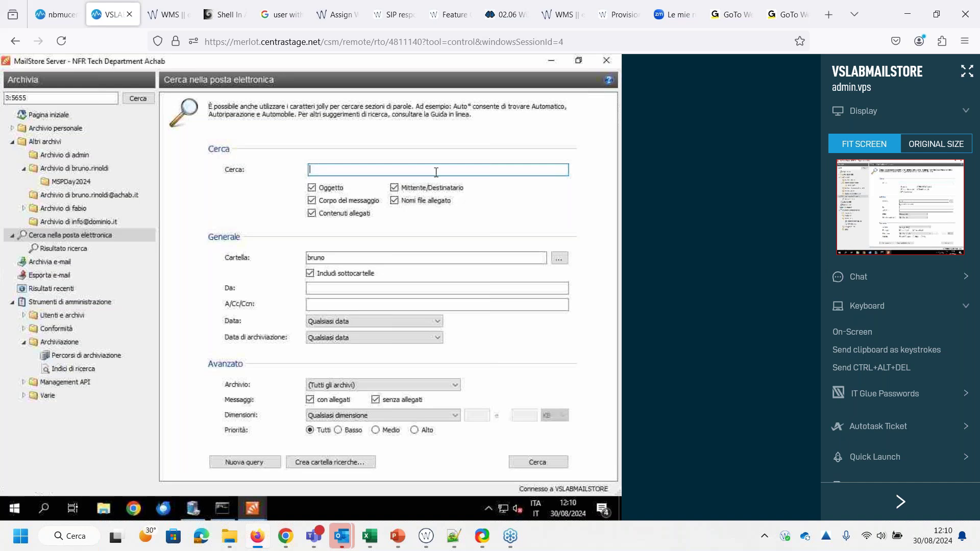
pyautogui.write('b')
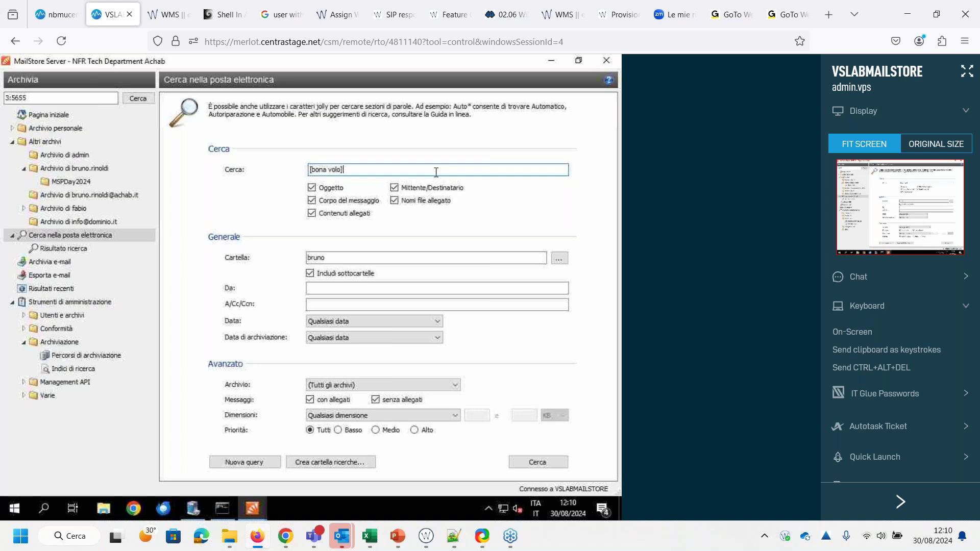
pyautogui.press('Return')
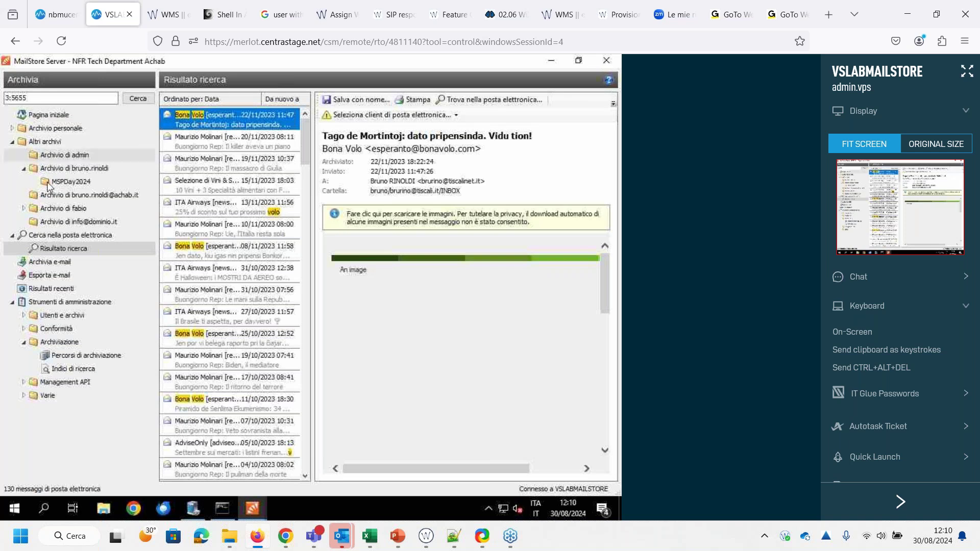
# Rerun the search as -bona volo to exclude the phrase (73 messages), then view Altri archivi
pyautogui.click(37, 239)
pyautogui.click(371, 171)
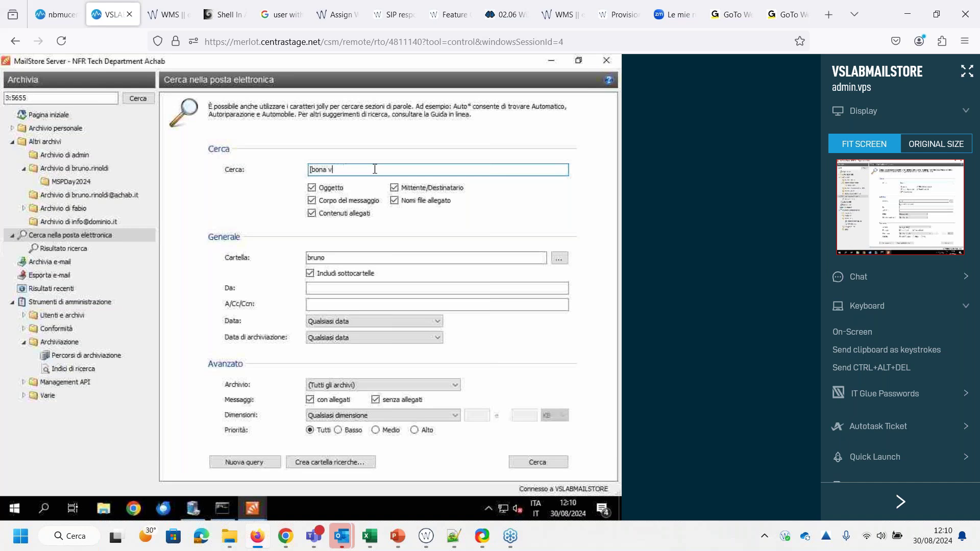
pyautogui.press('BackSpace')
pyautogui.press('BackSpace')
pyautogui.press('BackSpace')
pyautogui.press('BackSpace')
pyautogui.press('Return')
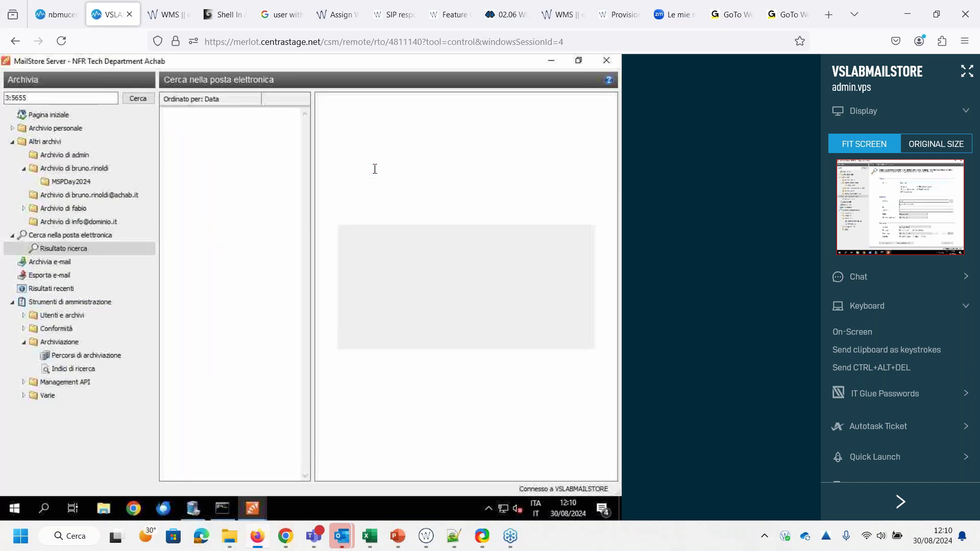
pyautogui.click(66, 140)
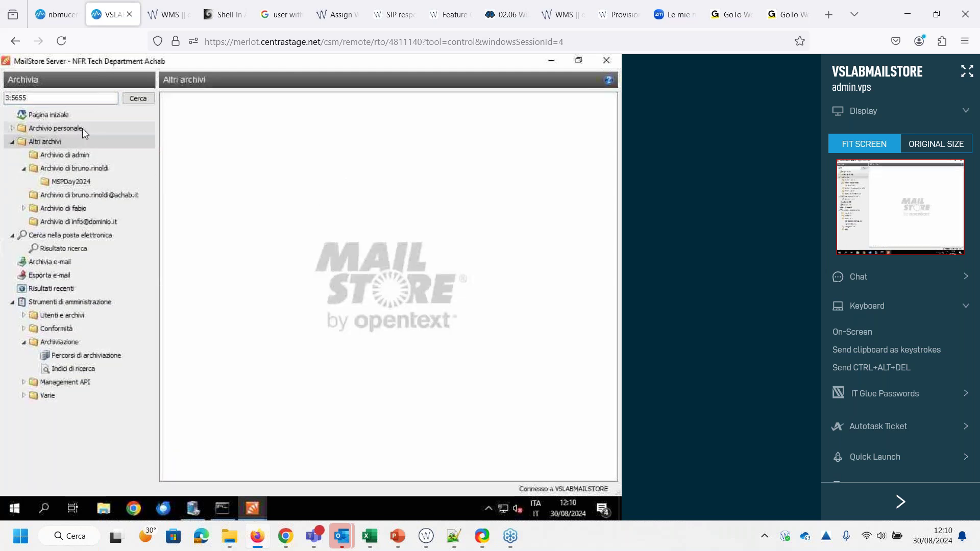
# Save the search as search folder 'bonavolo', view its results, then go to Esporta e-mail
pyautogui.click(72, 235)
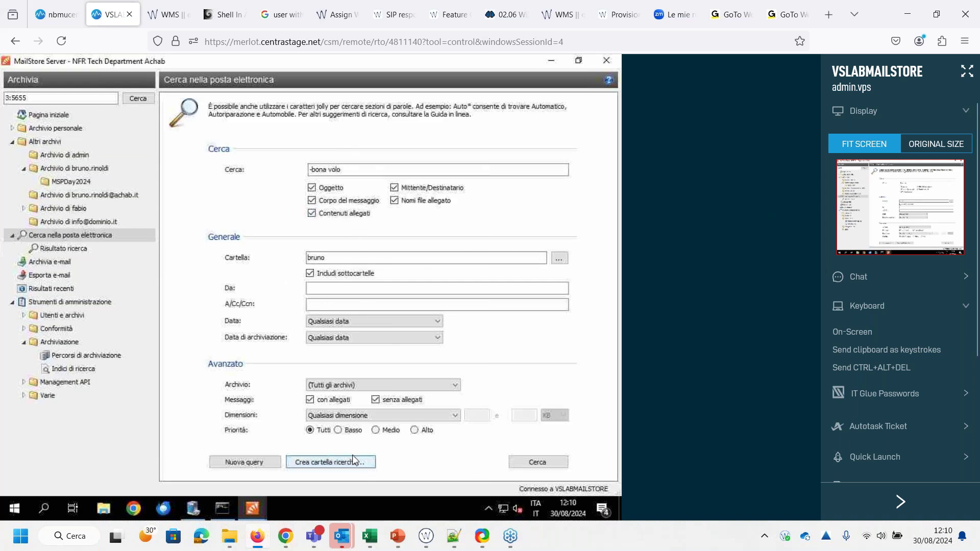
pyautogui.click(338, 462)
pyautogui.write('bon')
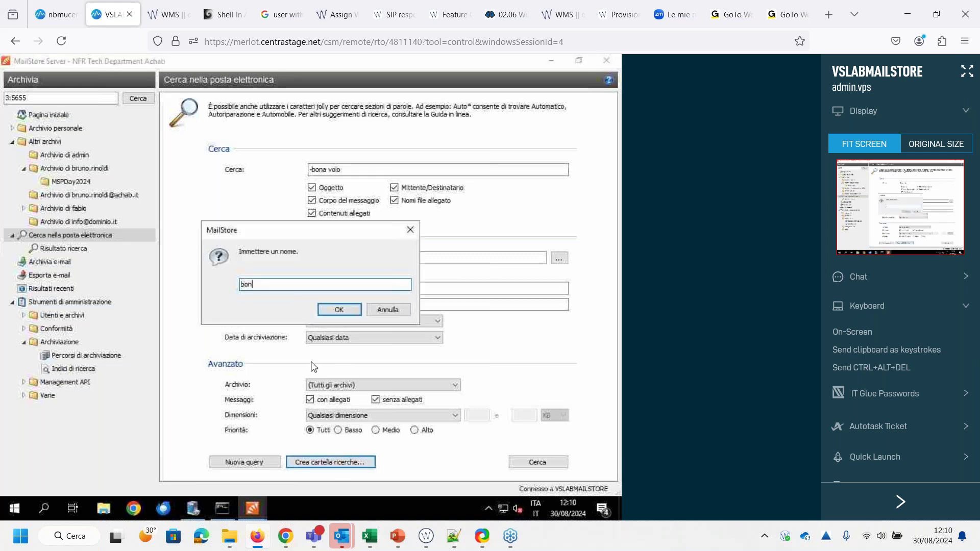
pyautogui.write('avolo')
pyautogui.press('Return')
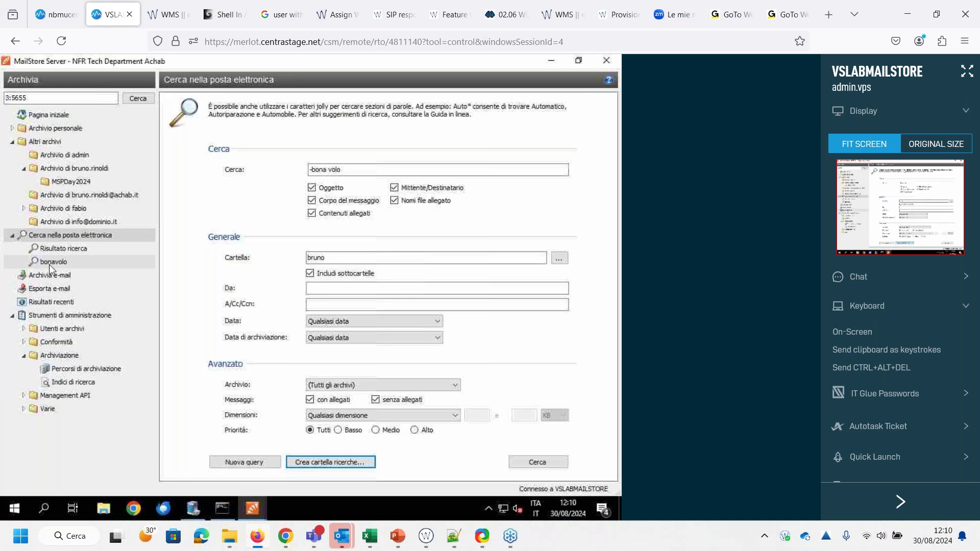
pyautogui.click(53, 262)
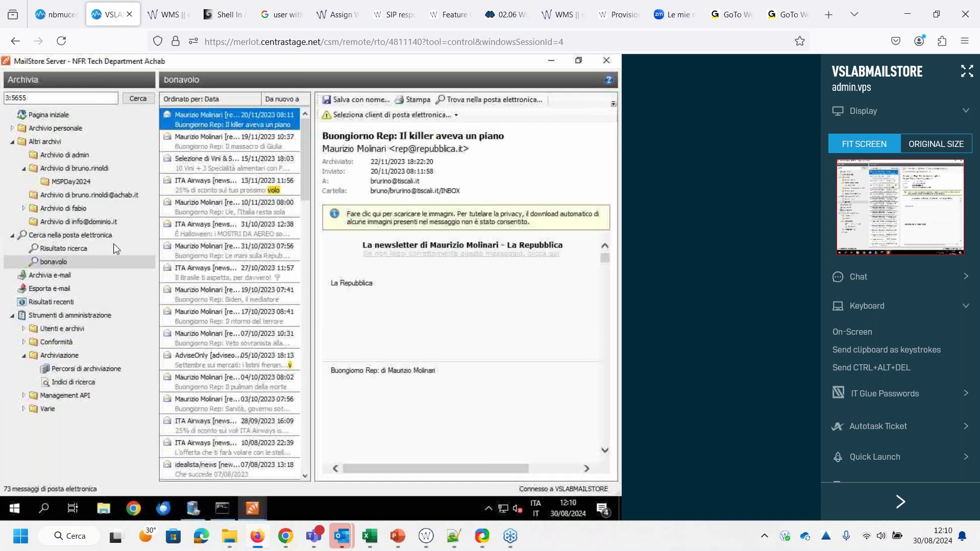
pyautogui.click(73, 289)
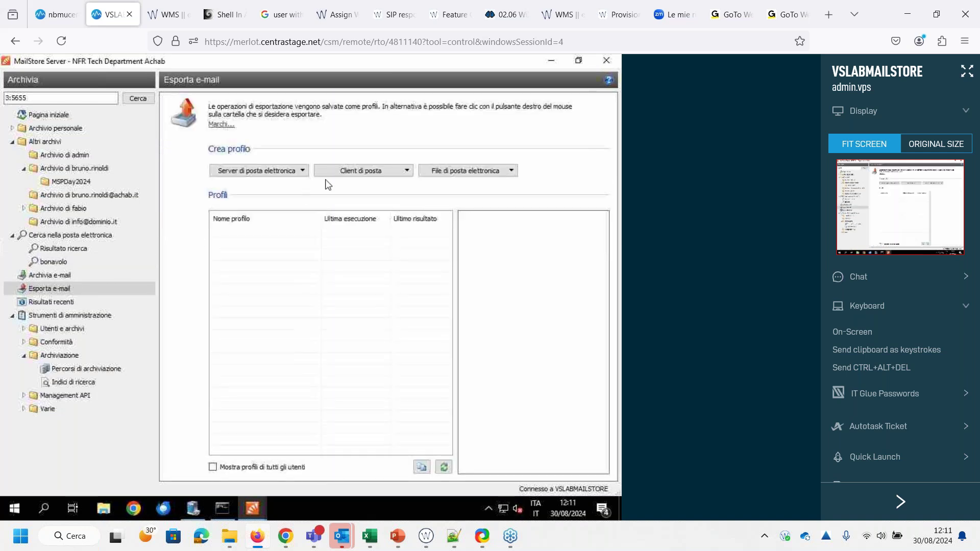
# Set up a Directory (file system) export of the bonavolo saved search, then cancel it
pyautogui.click(452, 170)
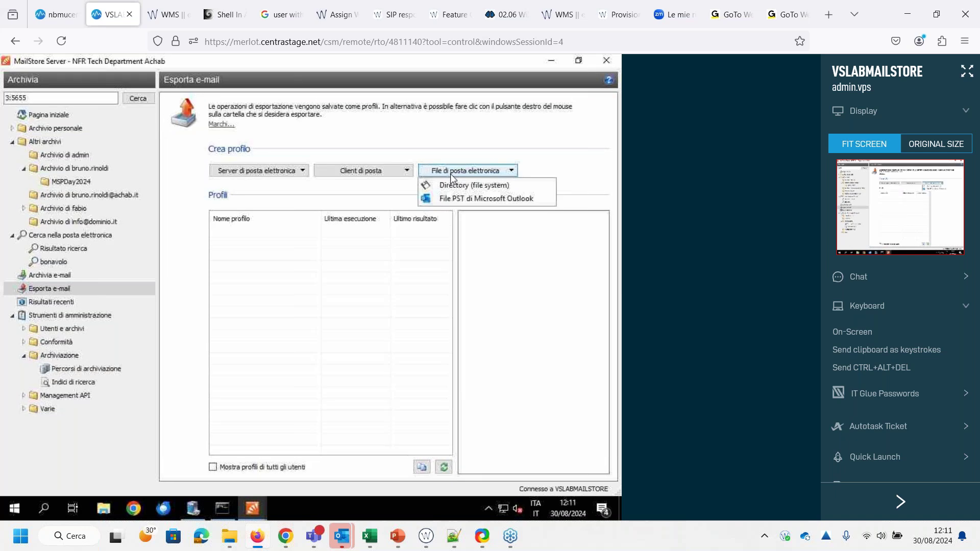
pyautogui.click(451, 182)
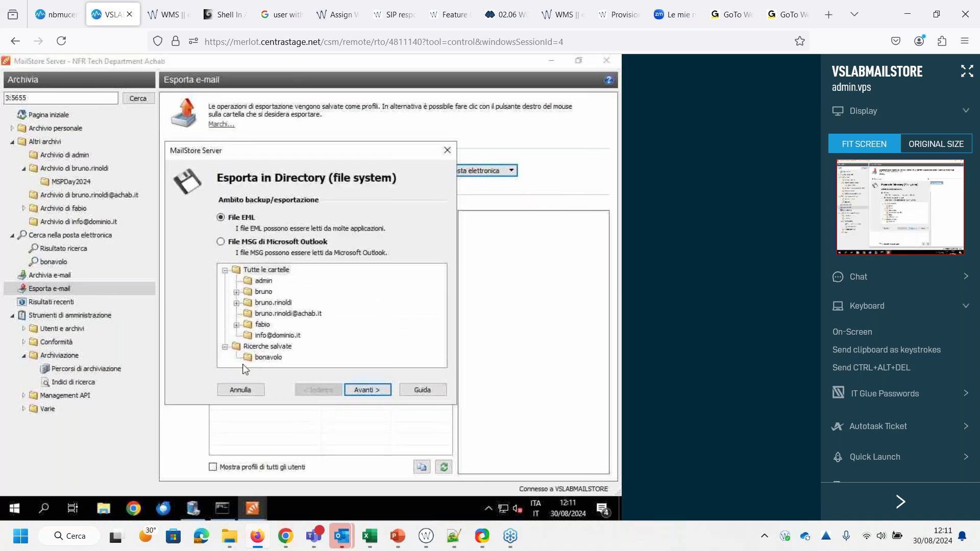
pyautogui.click(264, 357)
pyautogui.click(257, 390)
# Switch the email search to a custom date range and clear the -bona volo search words
pyautogui.click(81, 235)
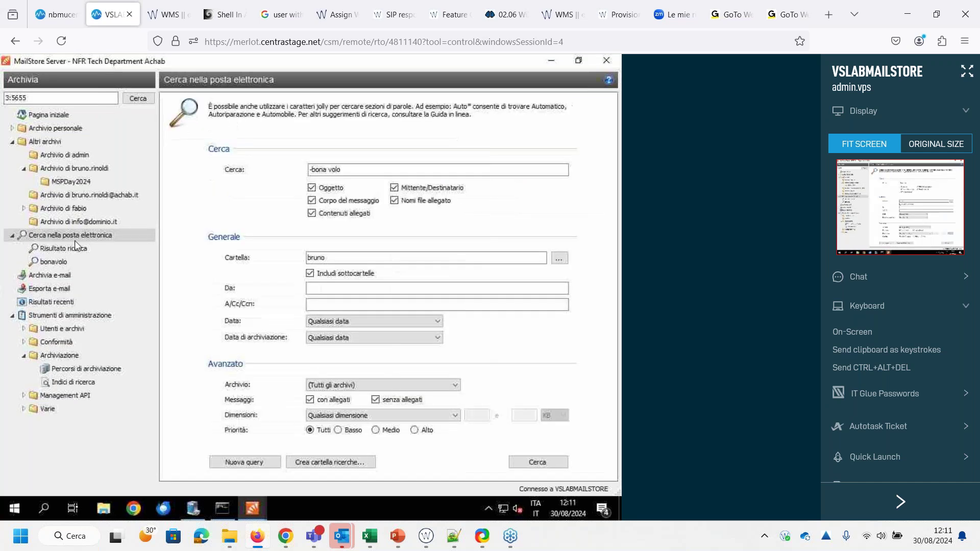
pyautogui.click(349, 323)
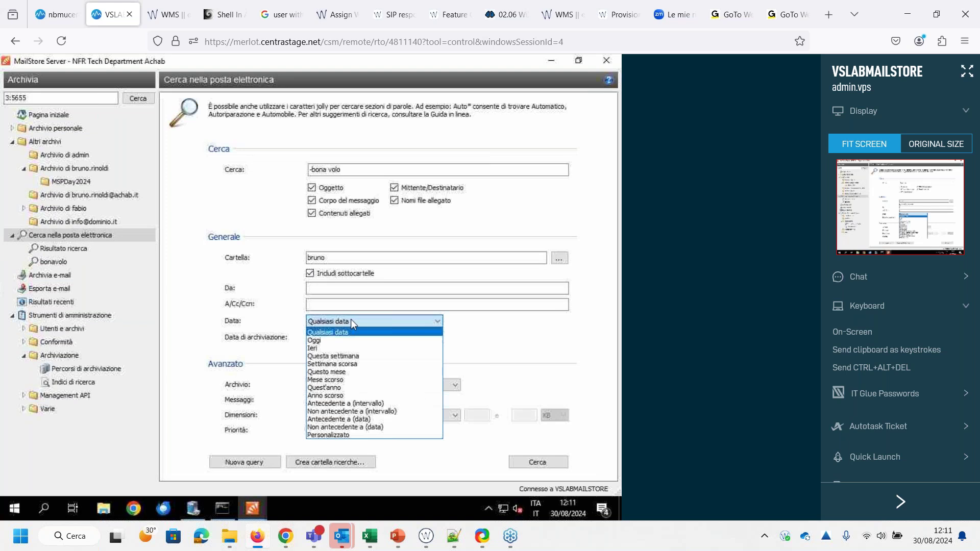
pyautogui.click(338, 435)
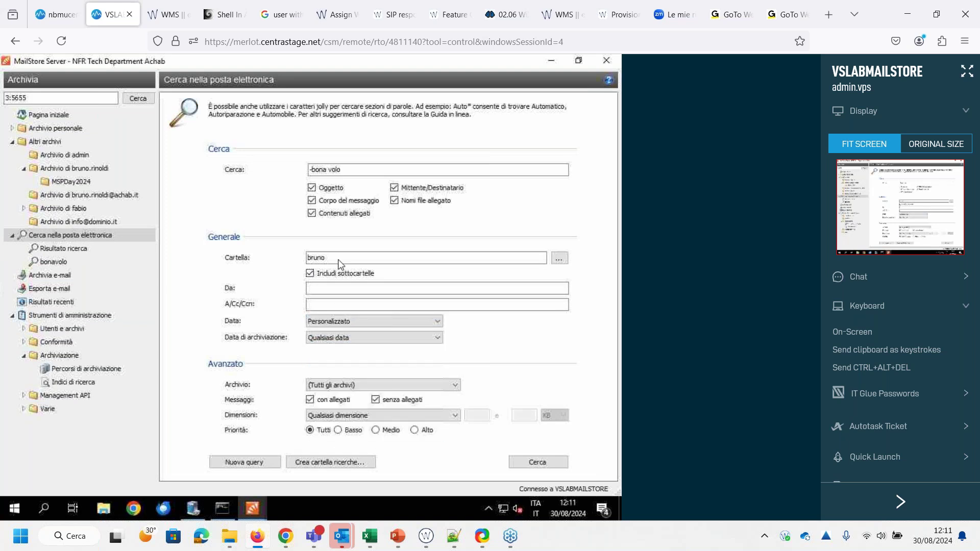
pyautogui.moveTo(352, 170); pyautogui.dragTo(284, 173)
pyautogui.press('BackSpace')
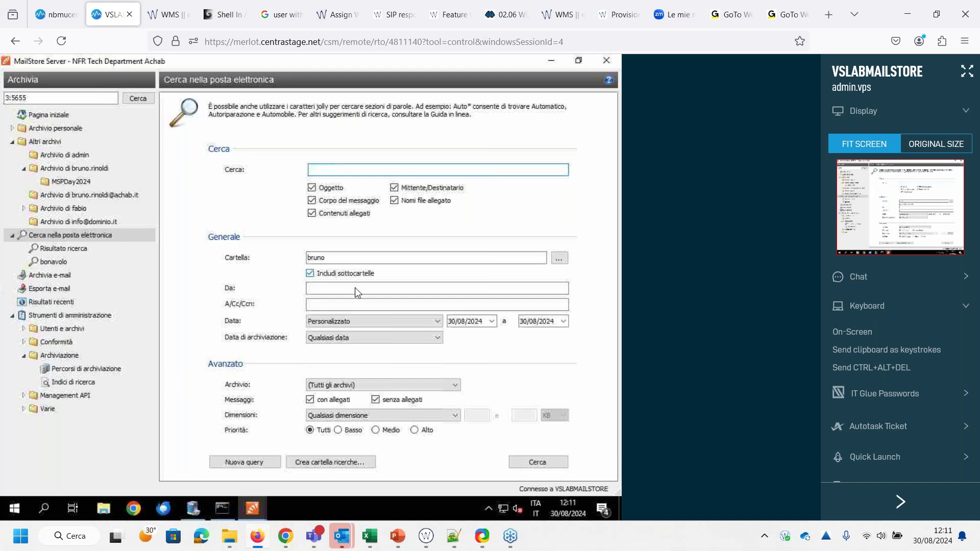
# Set the date range from 30/01/2020 to 31/12/2020
pyautogui.click(491, 321)
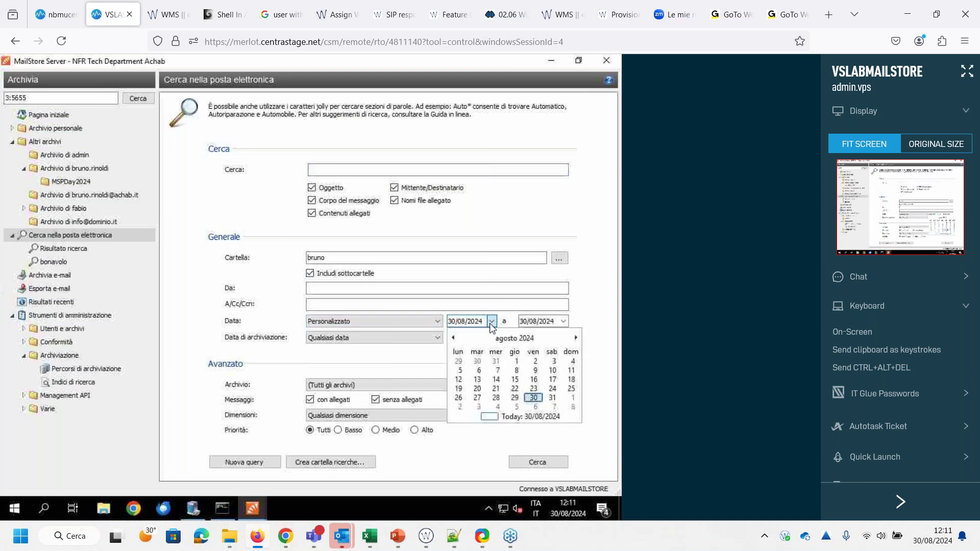
pyautogui.click(501, 339)
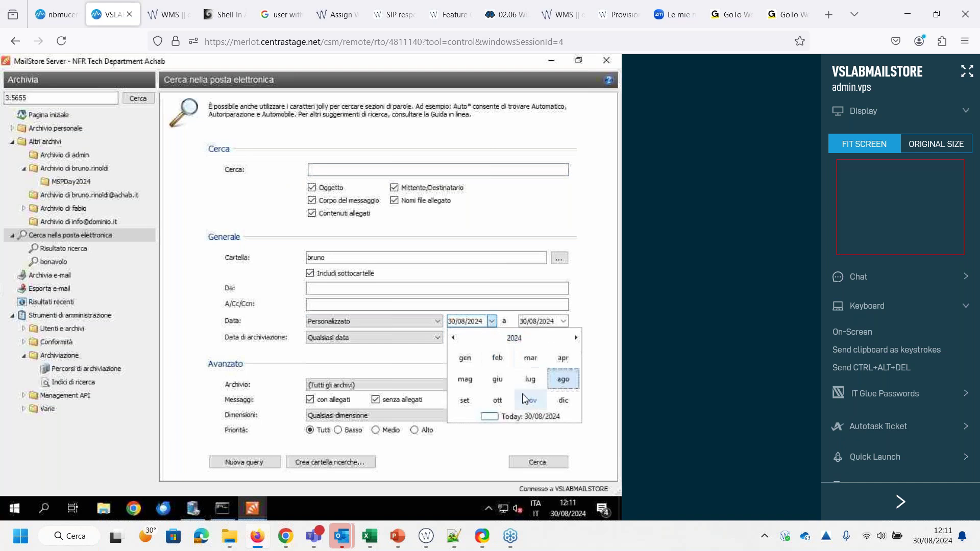
pyautogui.click(465, 358)
pyautogui.click(519, 339)
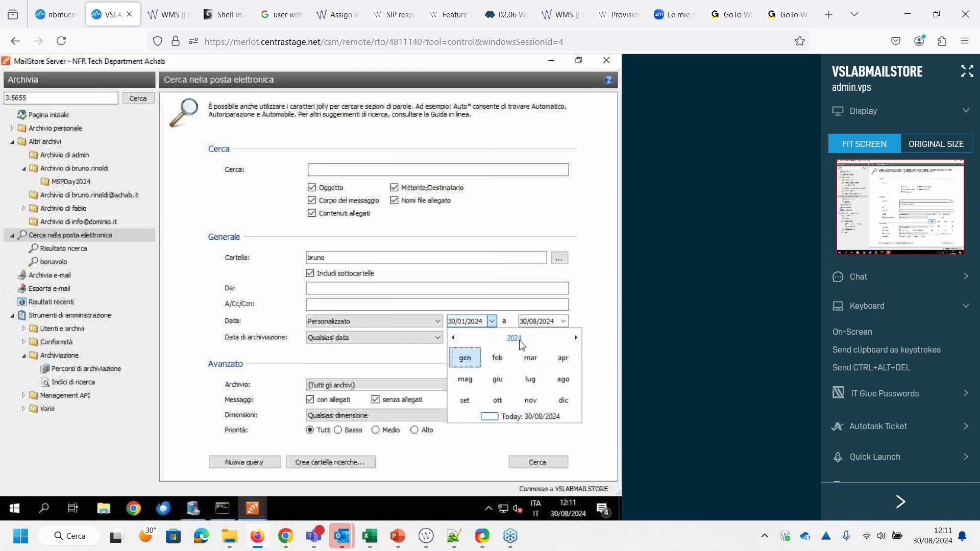
pyautogui.click(513, 339)
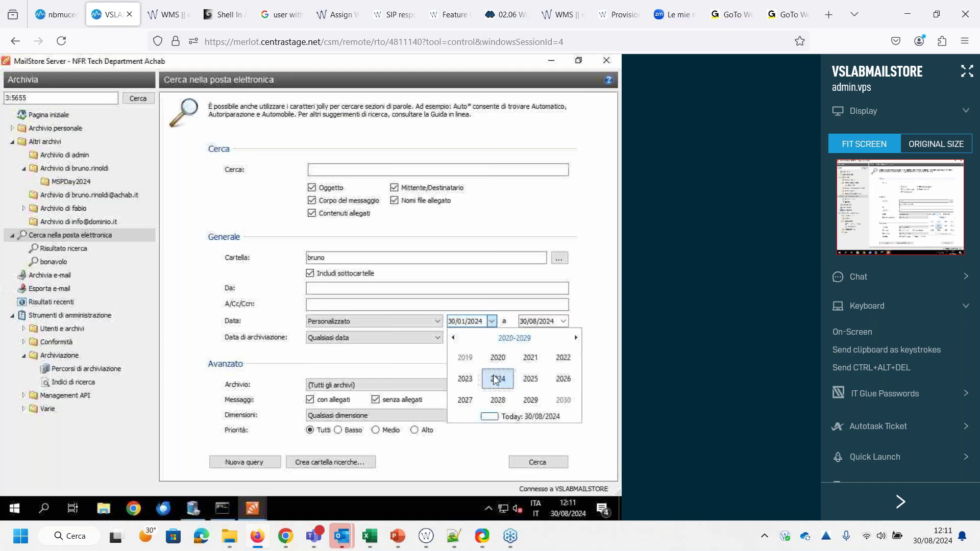
pyautogui.click(533, 322)
pyautogui.click(523, 321)
pyautogui.write('3')
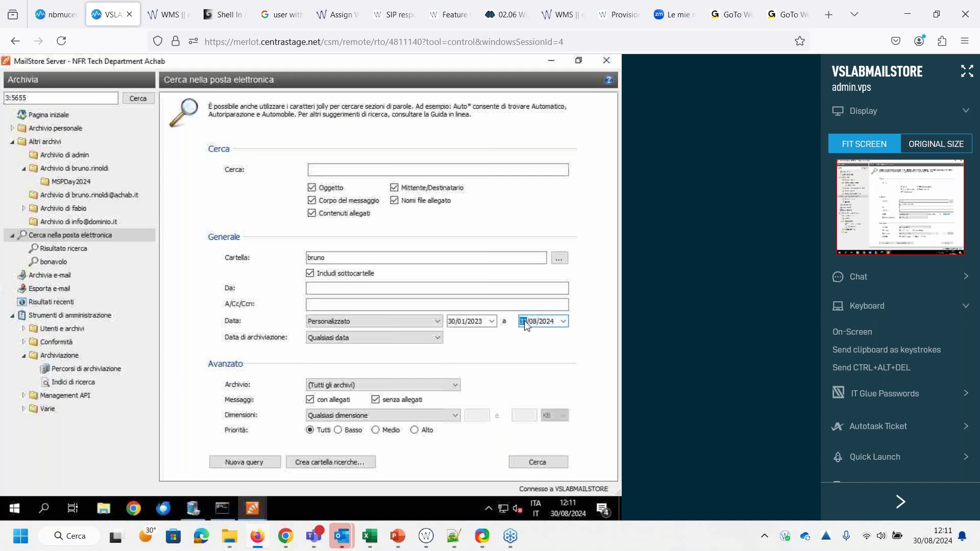
pyautogui.write('1/12/2')
pyautogui.click(481, 322)
pyautogui.write('2020')
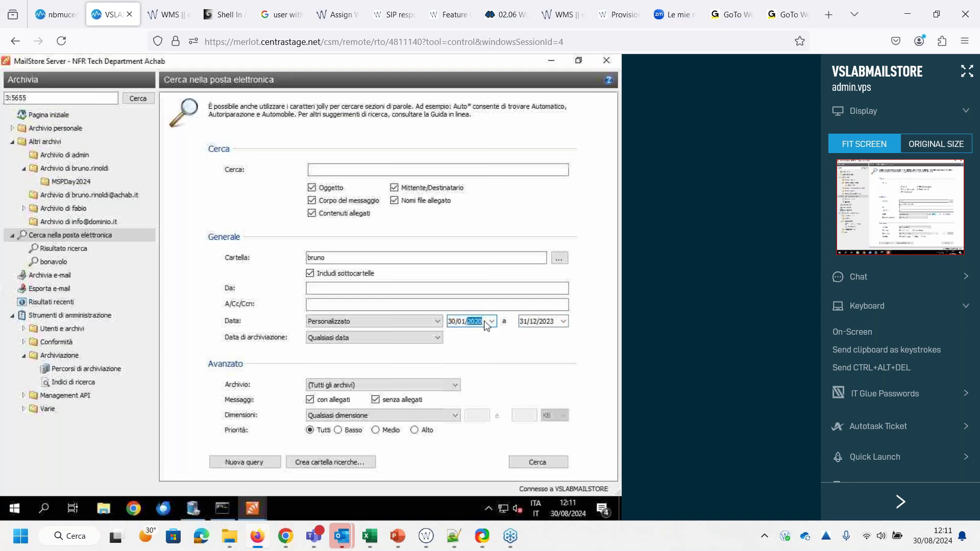
pyautogui.press('Tab')
pyautogui.write('20')
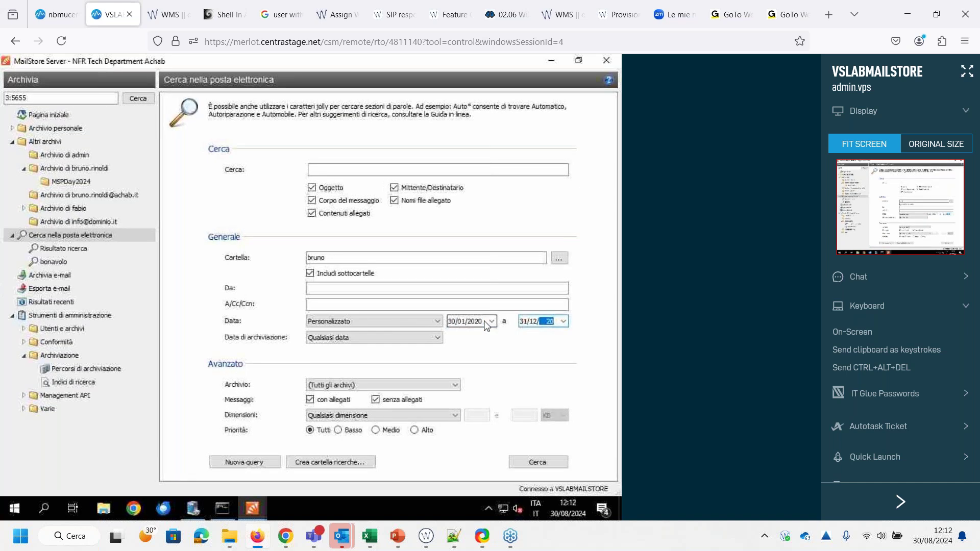
# Run the 2020 date search, dismiss the no-results message, and return to the search form
pyautogui.click(546, 466)
pyautogui.click(420, 338)
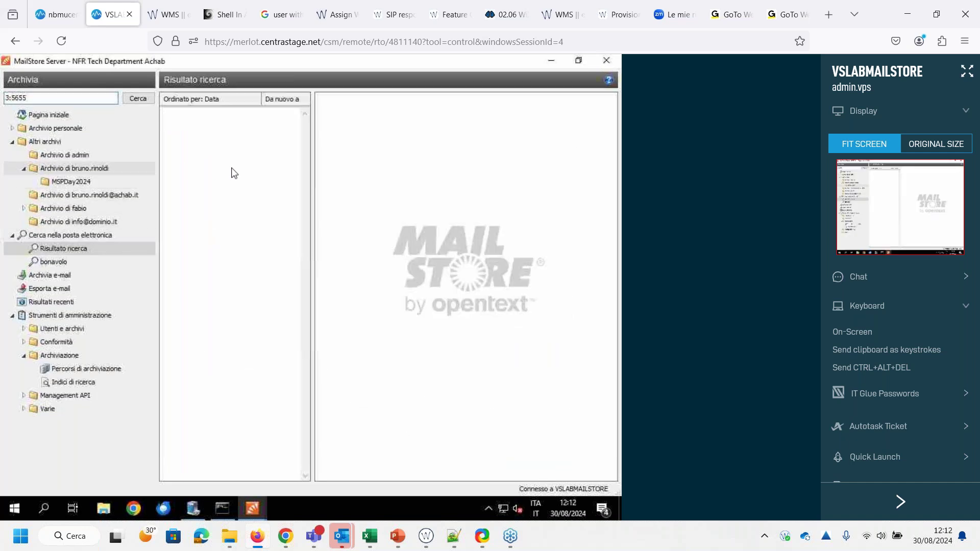
pyautogui.click(49, 238)
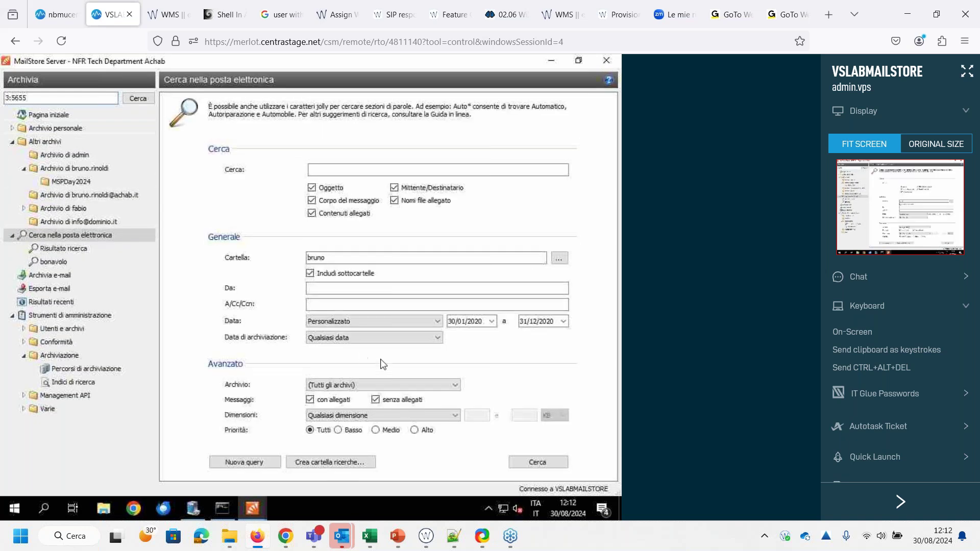
# Save the date search as a search folder named 2020
pyautogui.click(335, 463)
pyautogui.write('2020')
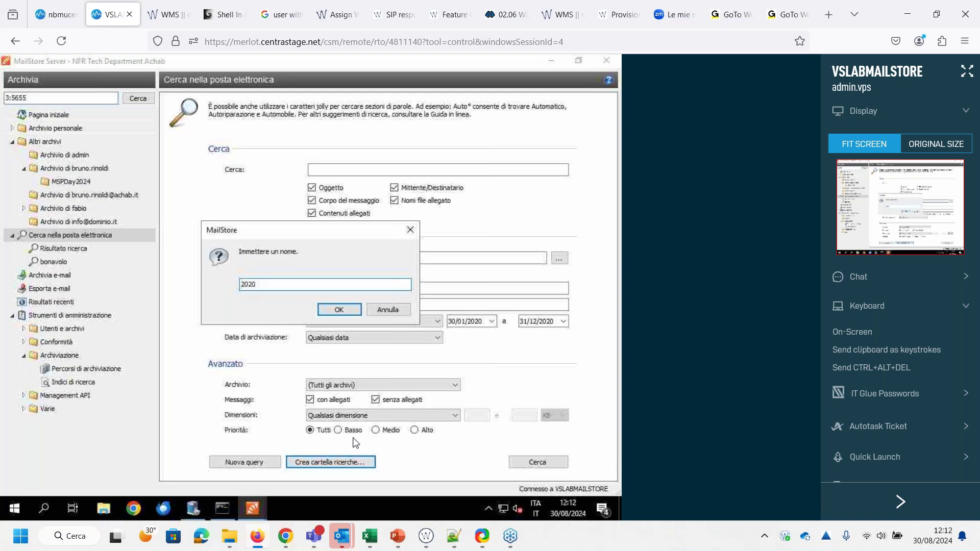
pyautogui.click(349, 310)
# Choose the 2020 saved search for an Outlook PST file export, then switch to Outlook
pyautogui.click(48, 306)
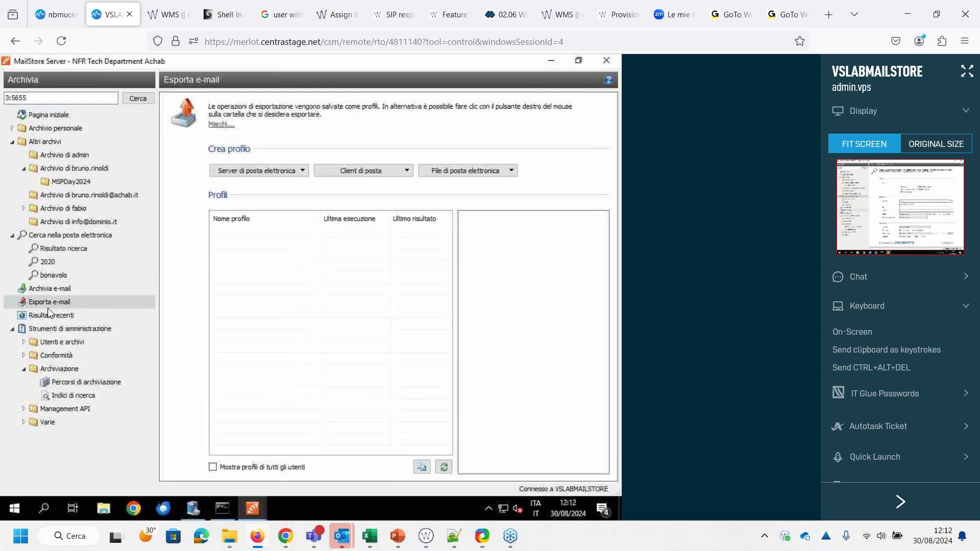
pyautogui.click(501, 170)
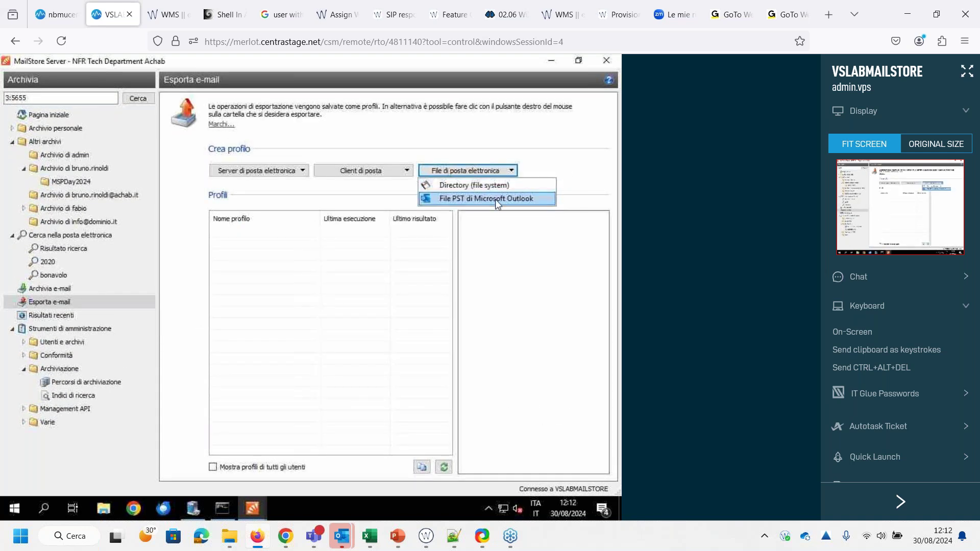
pyautogui.click(498, 200)
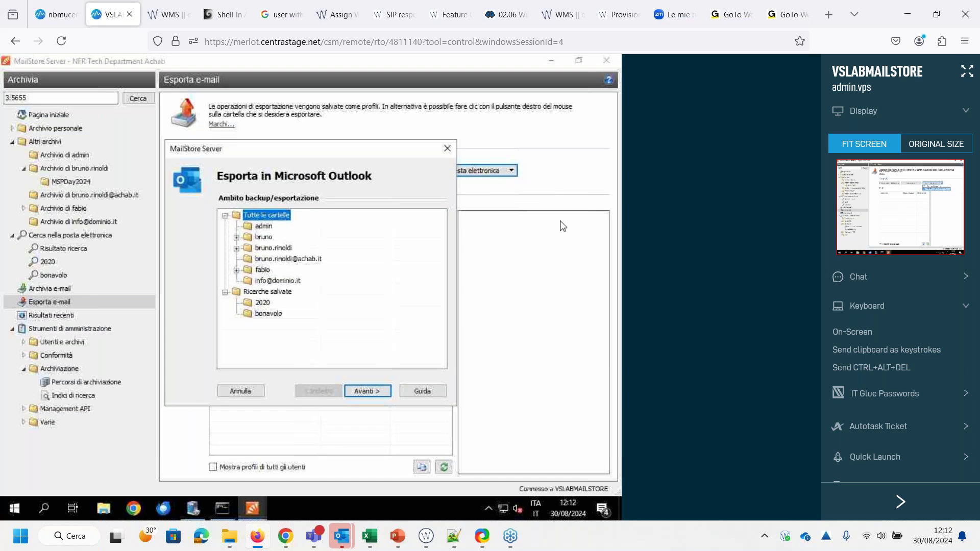
pyautogui.click(260, 302)
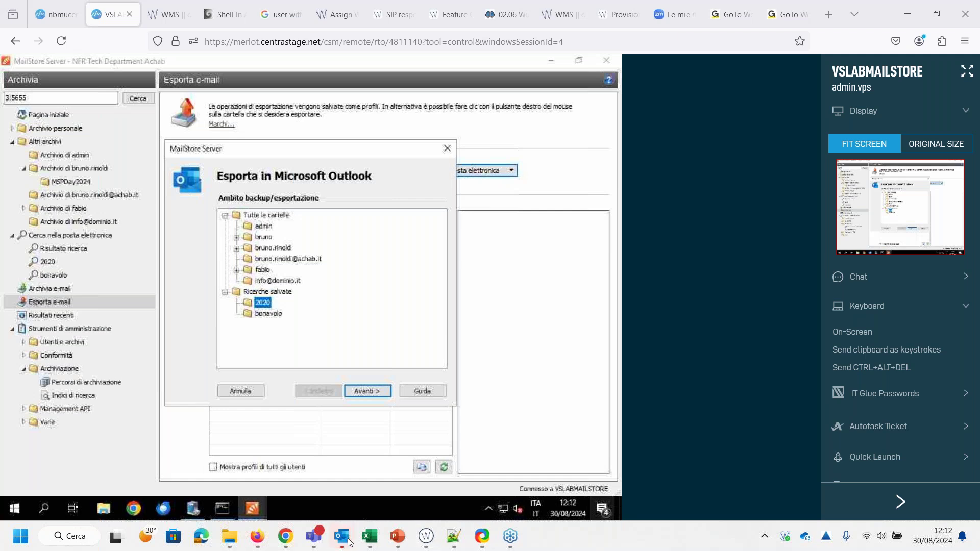
pyautogui.moveTo(337, 546)
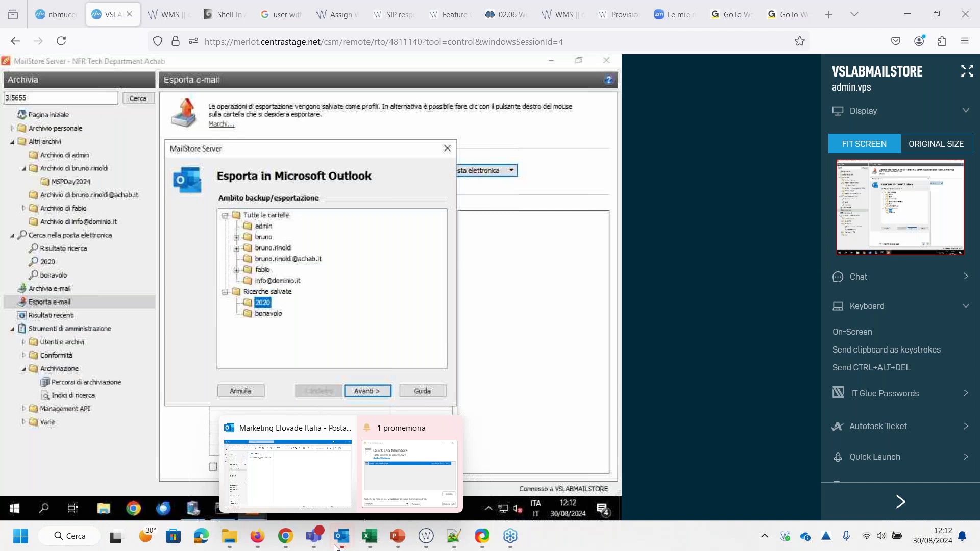
pyautogui.click(296, 433)
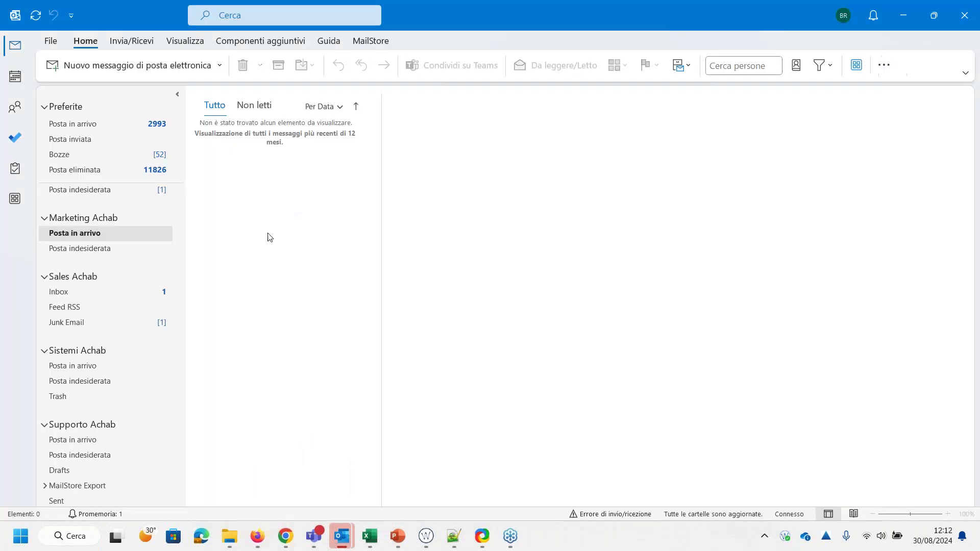
# Browse the MailStore archive from Outlook's add-in, sign in to the server, and bring it forward
pyautogui.click(377, 41)
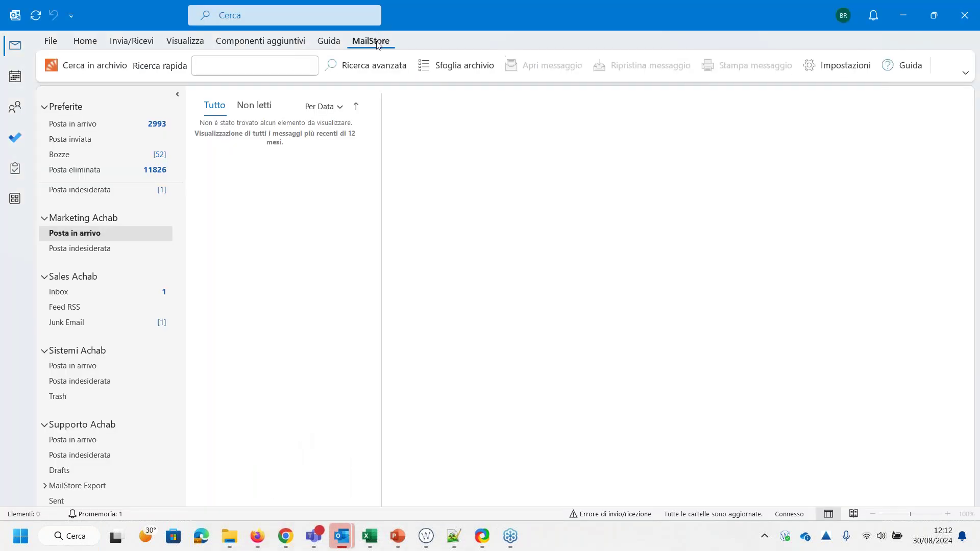
pyautogui.click(493, 67)
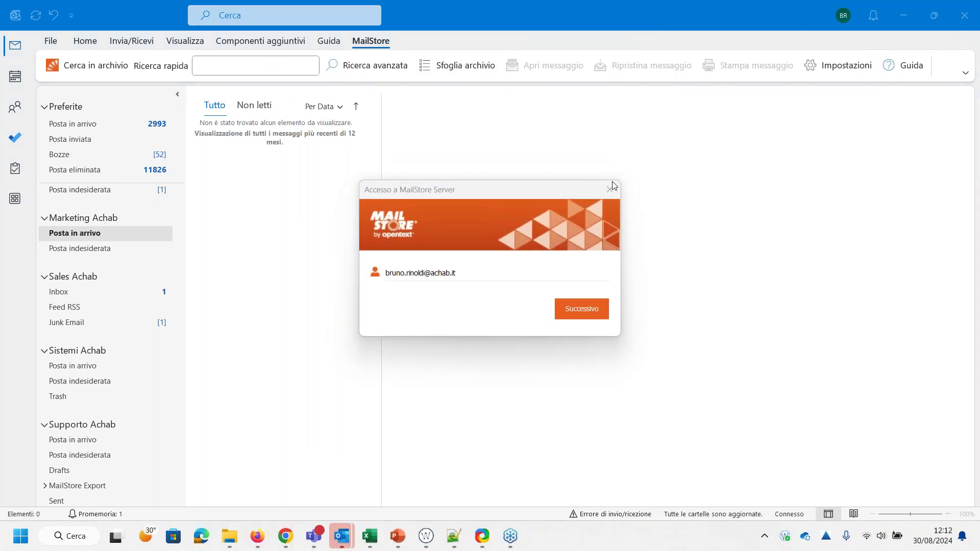
pyautogui.click(597, 307)
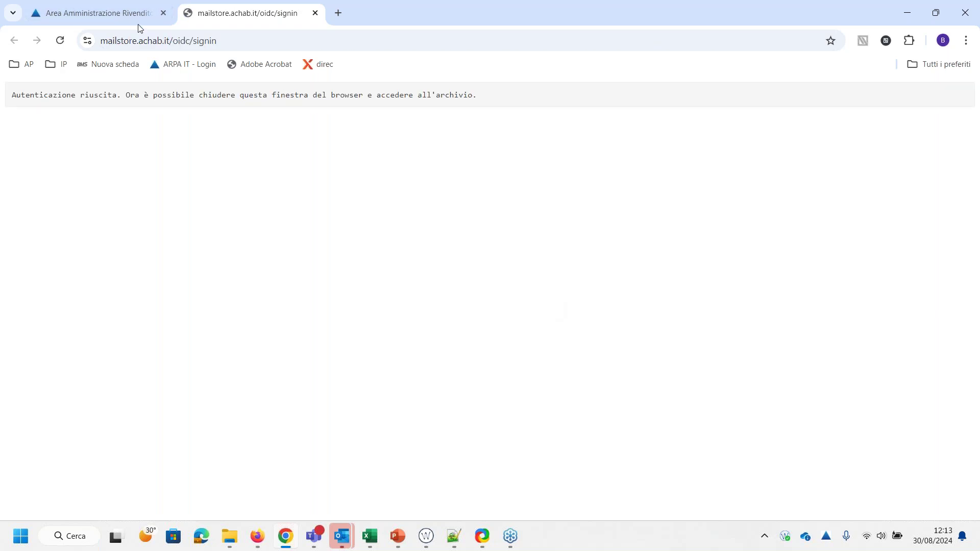
pyautogui.moveTo(343, 546)
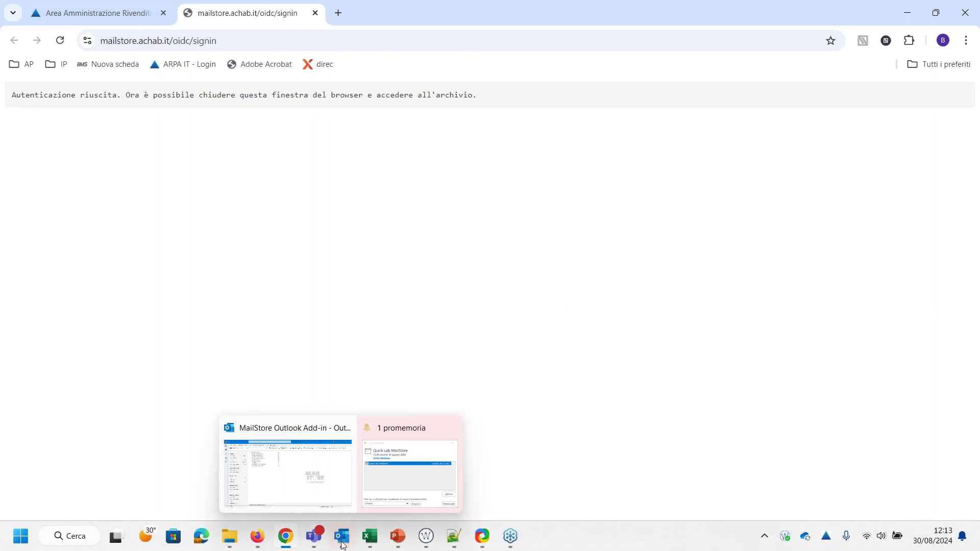
pyautogui.click(286, 438)
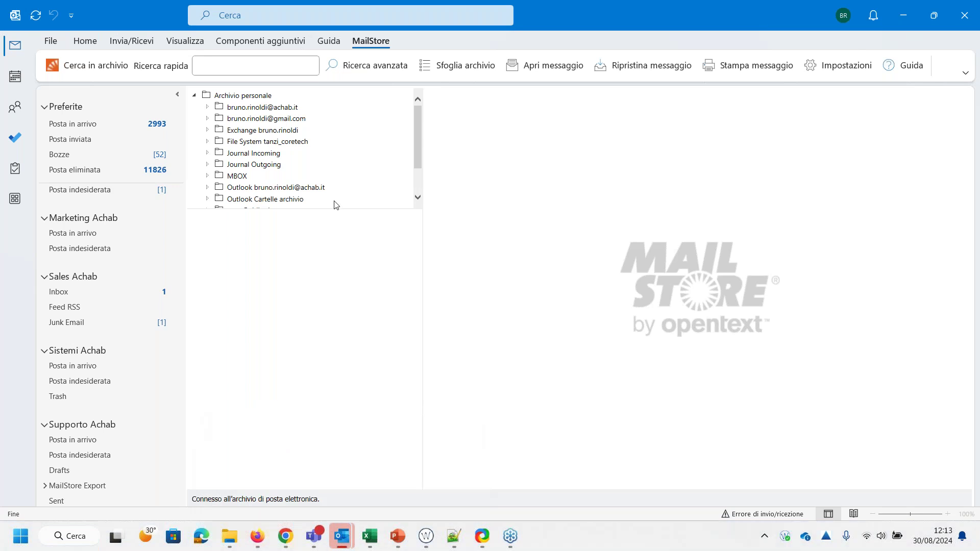
# Run a MailStore quick search for a contact's full name, then choose Ricerca avanzata
pyautogui.click(306, 67)
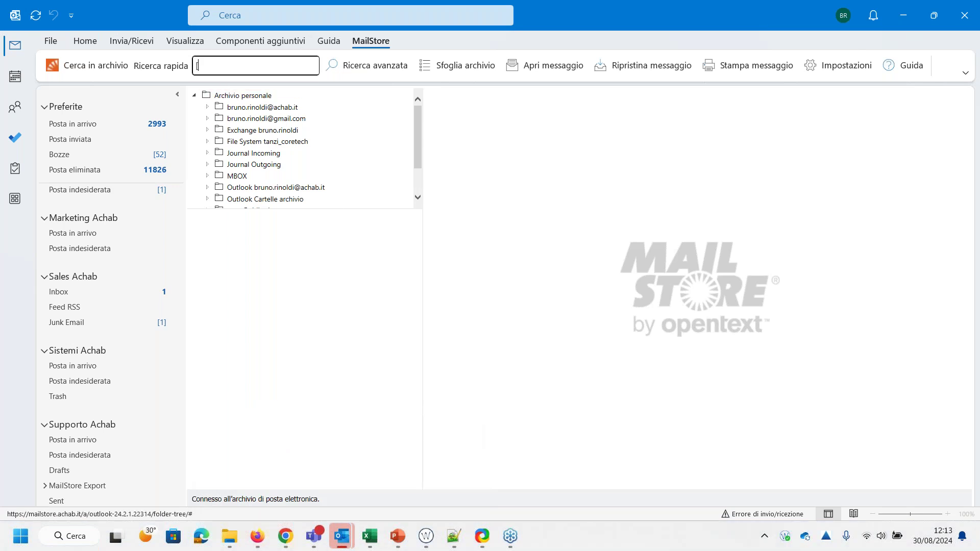
pyautogui.press('Return')
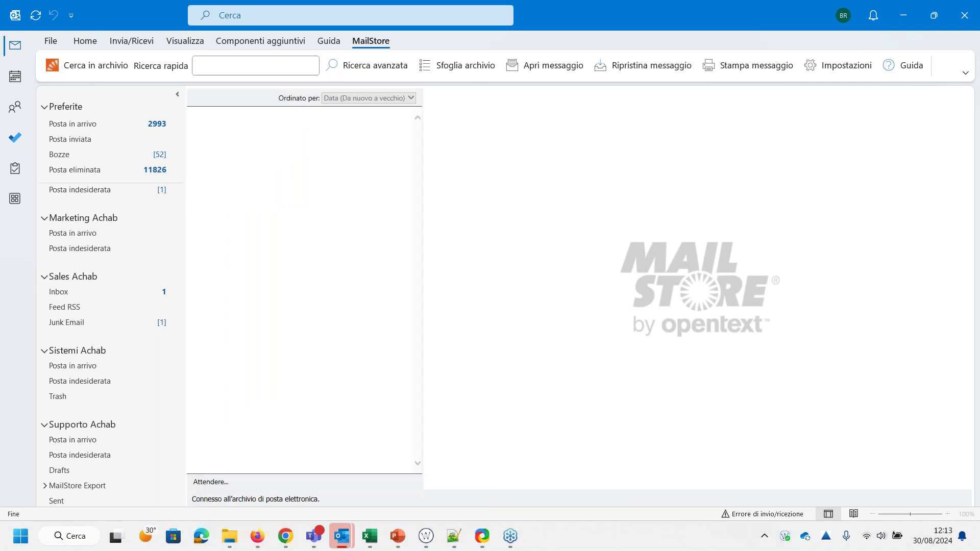
pyautogui.click(261, 69)
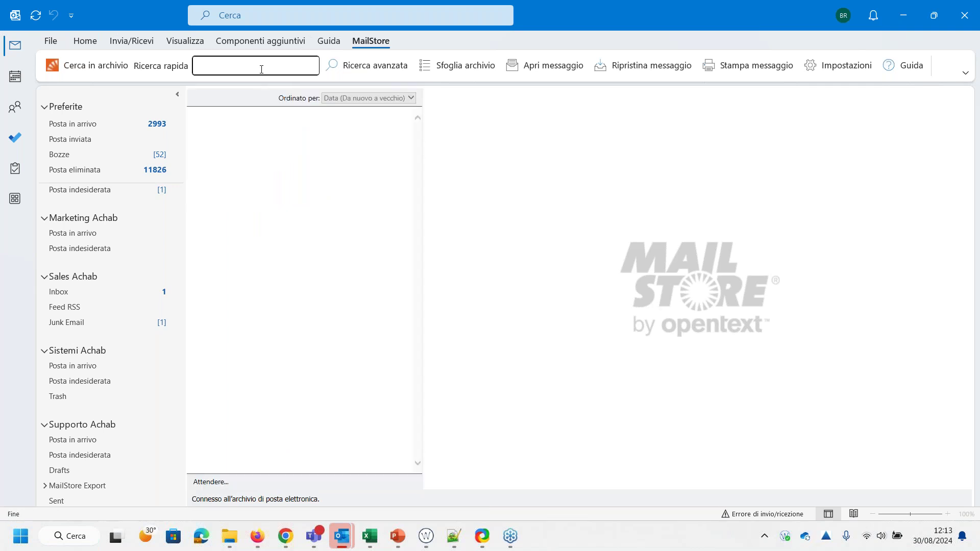
pyautogui.press('Return')
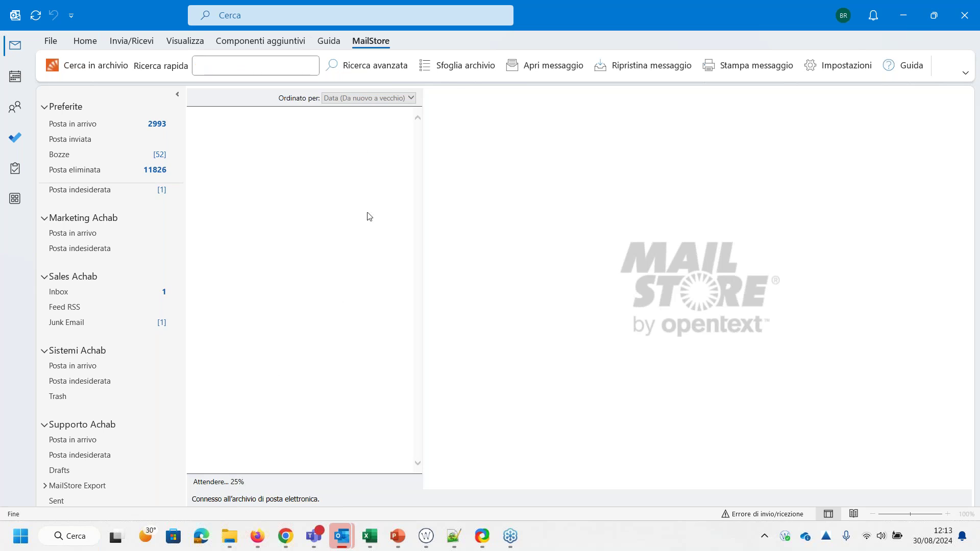
pyautogui.click(400, 67)
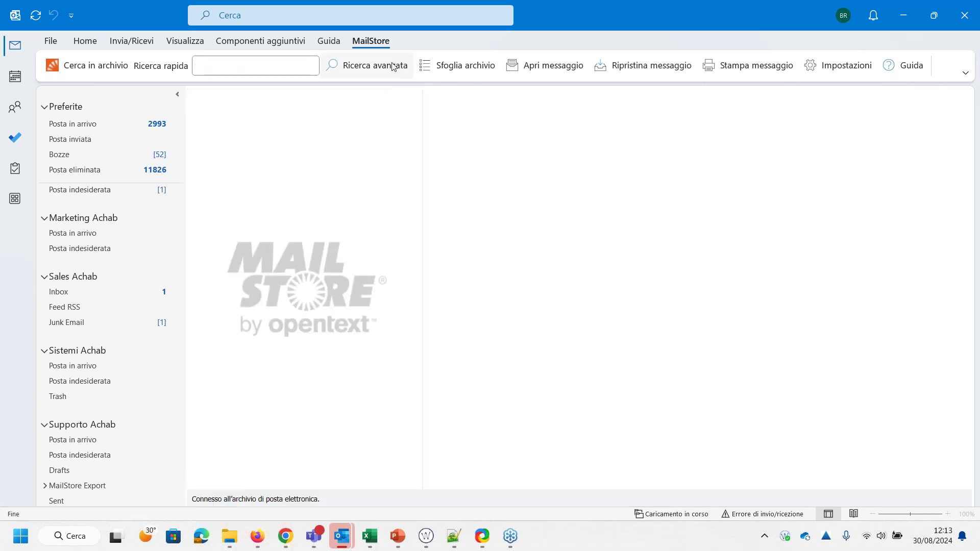
# Clear the previous search term and set both Data and Data di archiviazione to Quest'anno
pyautogui.click(607, 165)
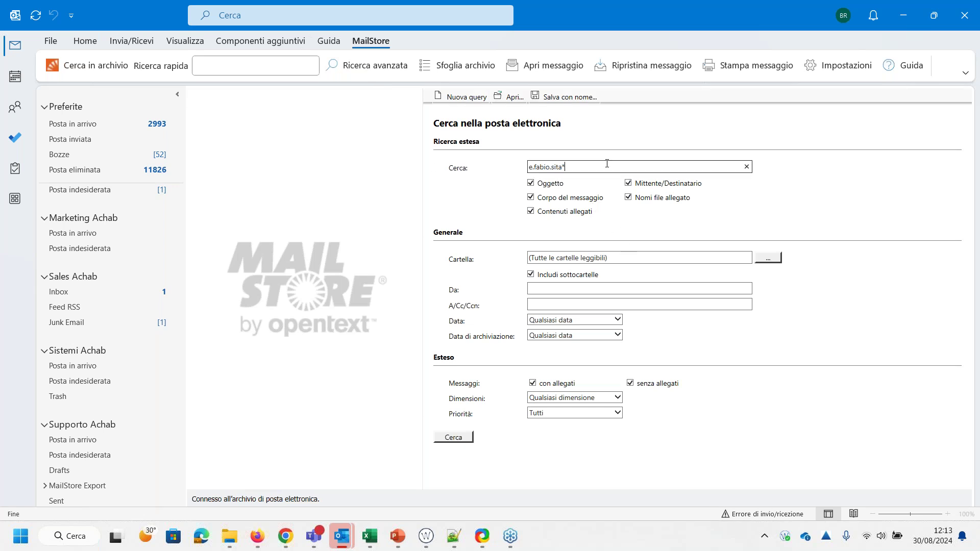
pyautogui.press('BackSpace')
pyautogui.press('BackSpace')
pyautogui.press('BackSpace')
pyautogui.press('BackSpace')
pyautogui.press('BackSpace')
pyautogui.press('BackSpace')
pyautogui.press('BackSpace')
pyautogui.press('BackSpace')
pyautogui.press('BackSpace')
pyautogui.press('BackSpace')
pyautogui.press('BackSpace')
pyautogui.press('BackSpace')
pyautogui.press('BackSpace')
pyautogui.click(618, 320)
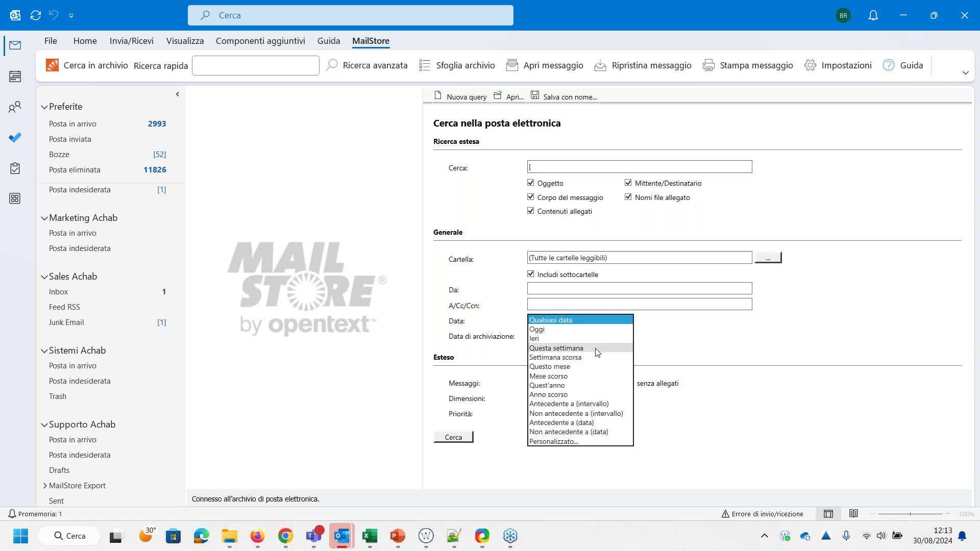
pyautogui.click(588, 386)
pyautogui.click(570, 337)
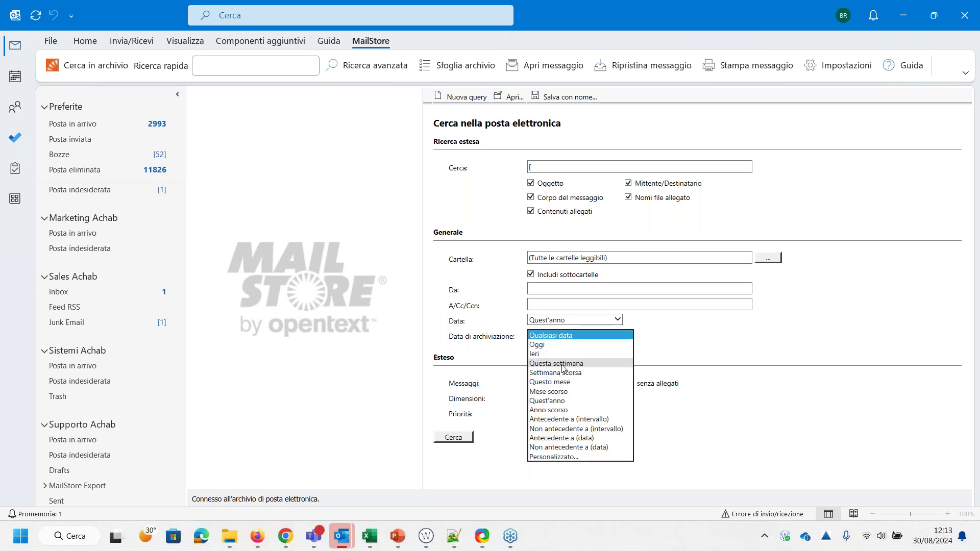
pyautogui.click(557, 404)
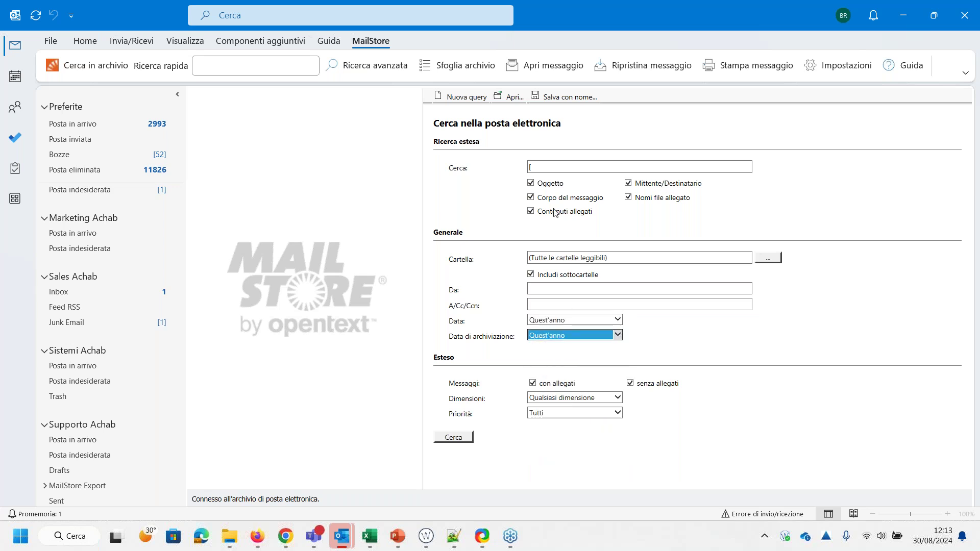
# Search the archive for the contact's full name, returning 27 messages
pyautogui.click(563, 168)
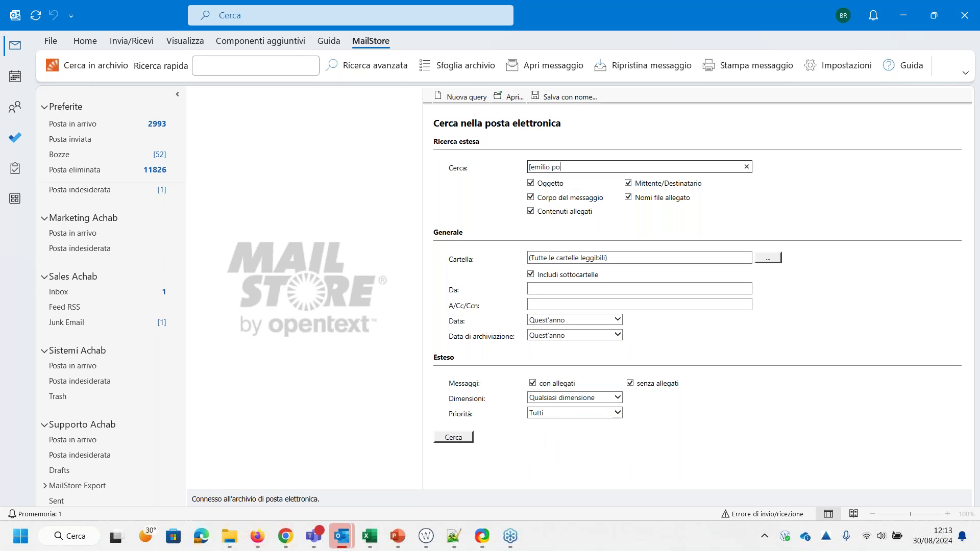
pyautogui.click(464, 439)
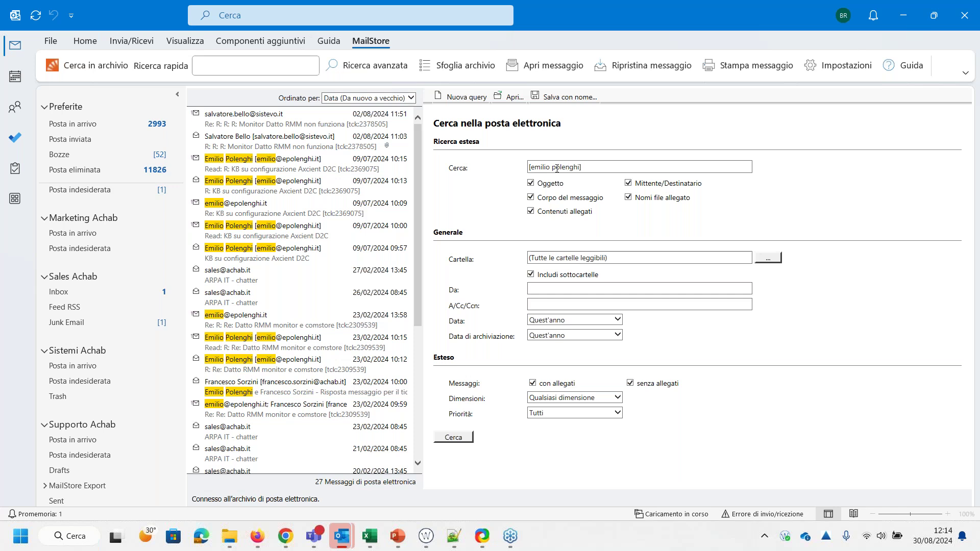
# Rerun the search with a '-' before the surname to exclude it
pyautogui.click(601, 170)
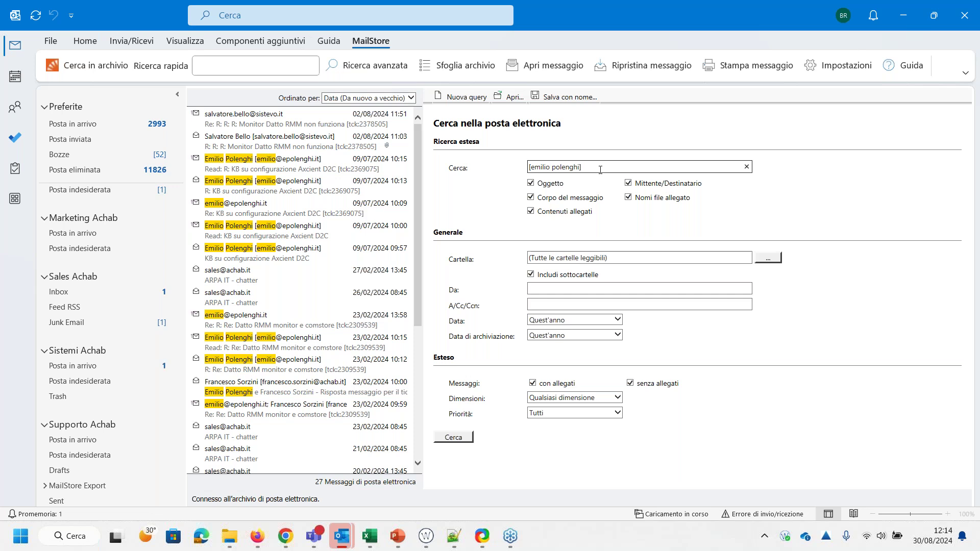
pyautogui.write('-')
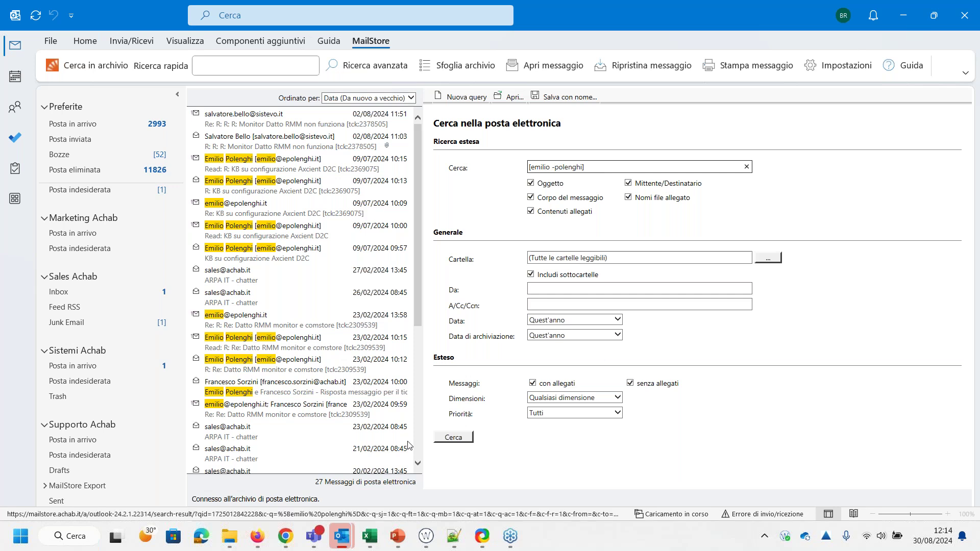
pyautogui.click(453, 437)
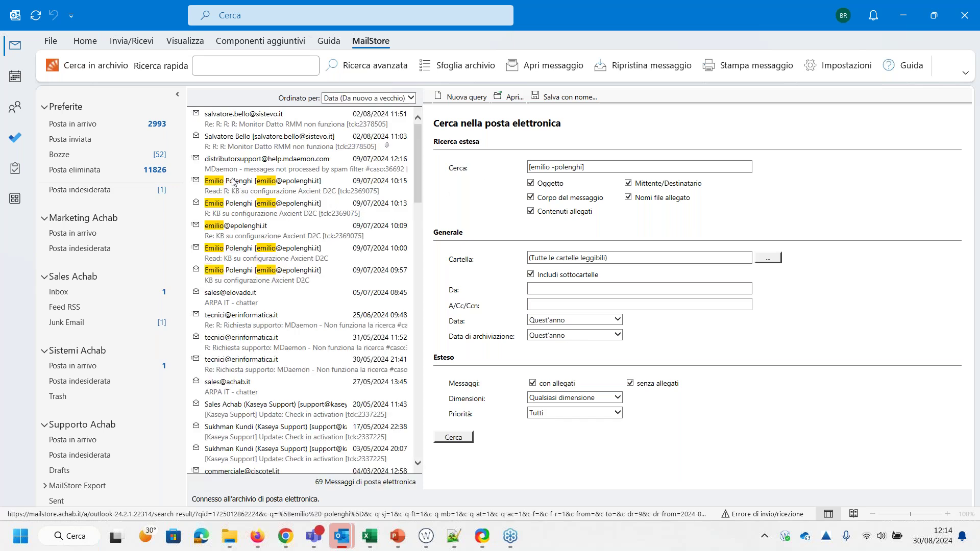
# Move the '-' before the brackets to negate the whole name and rerun the search
pyautogui.click(556, 167)
pyautogui.press('BackSpace')
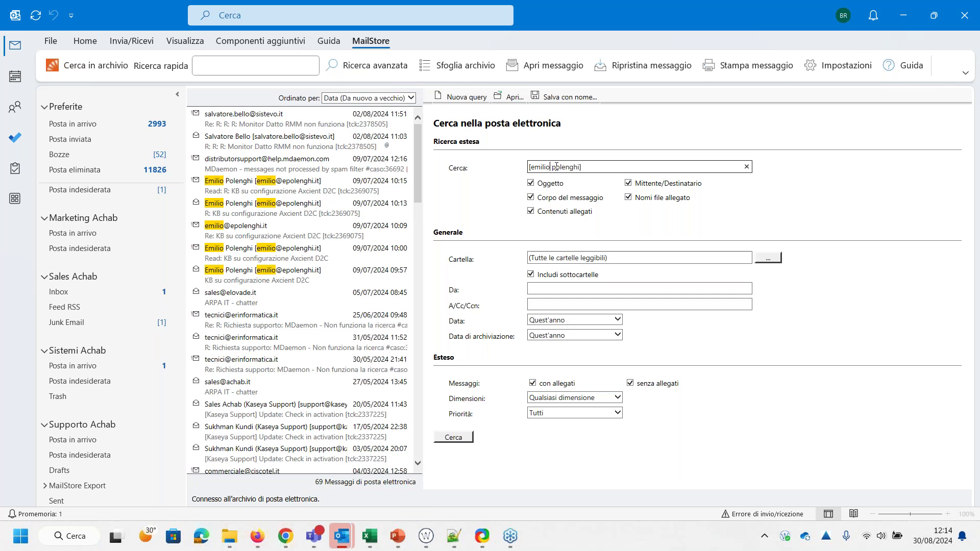
pyautogui.write('-')
pyautogui.click(460, 438)
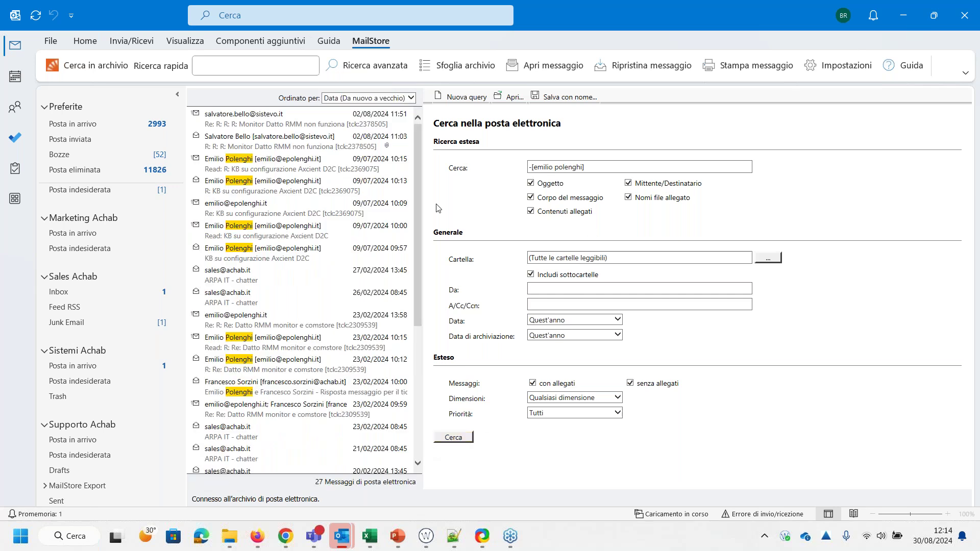
pyautogui.scroll(-5, 321, 229)
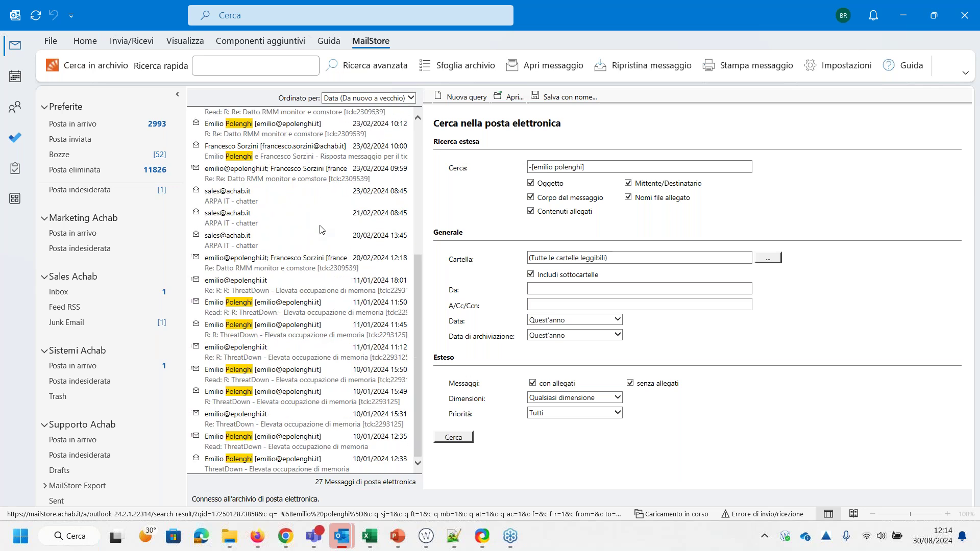
pyautogui.scroll(5, 277, 310)
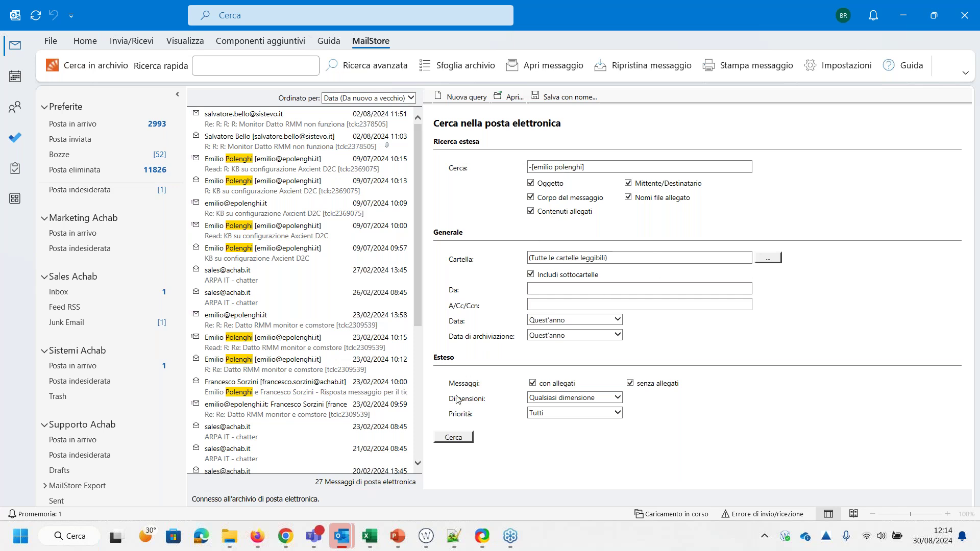
# Return to MailStore Server and cancel the Esporta in Microsoft Outlook dialog
pyautogui.moveTo(321, 543)
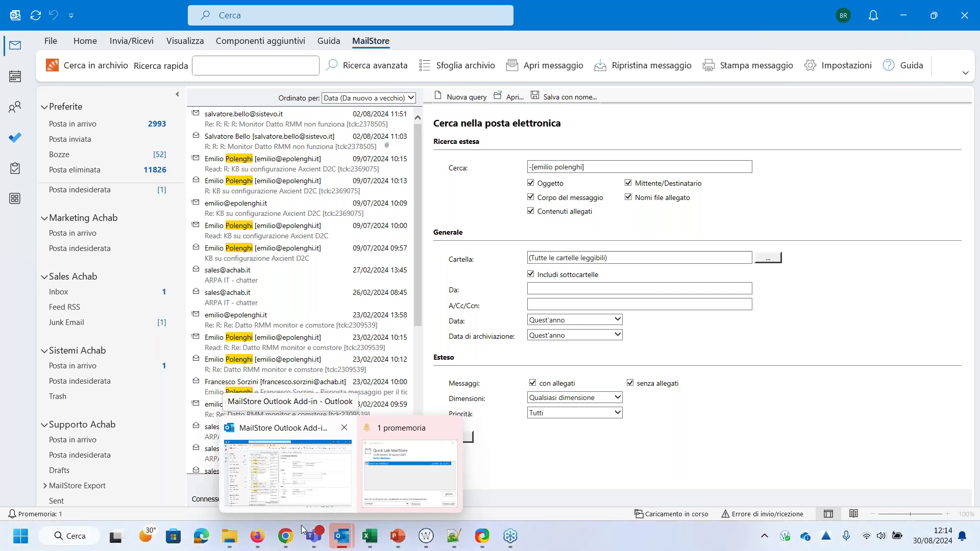
pyautogui.moveTo(280, 540)
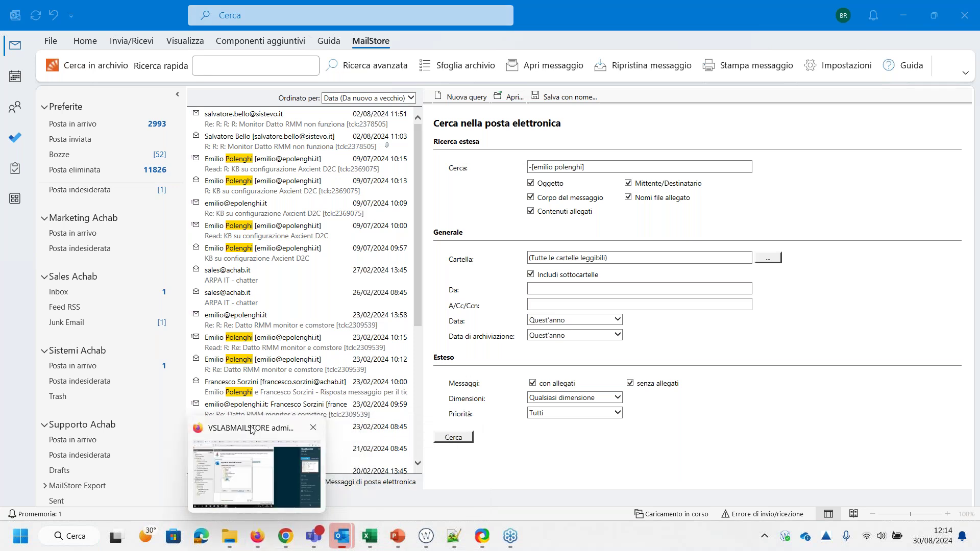
pyautogui.click(251, 431)
pyautogui.click(241, 391)
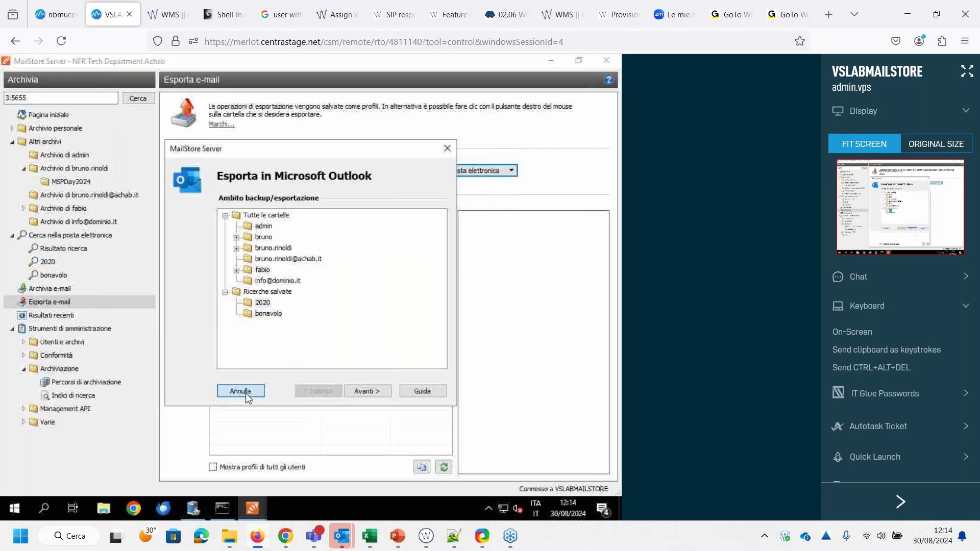